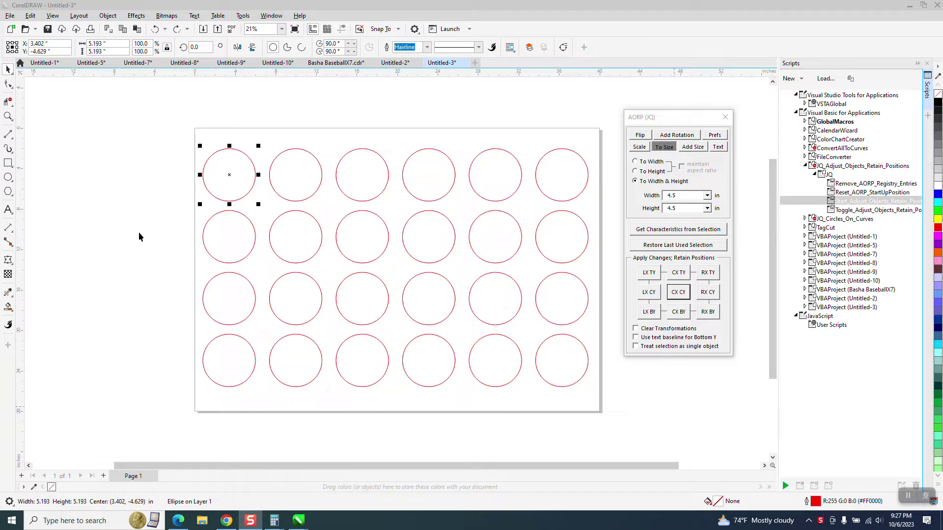
Step: Marquee-select the 24-circle grid and check the top-left circle's size
left_click(122, 213)
left_click_drag(179, 125, 544, 390)
left_click_drag(597, 403, 597, 402)
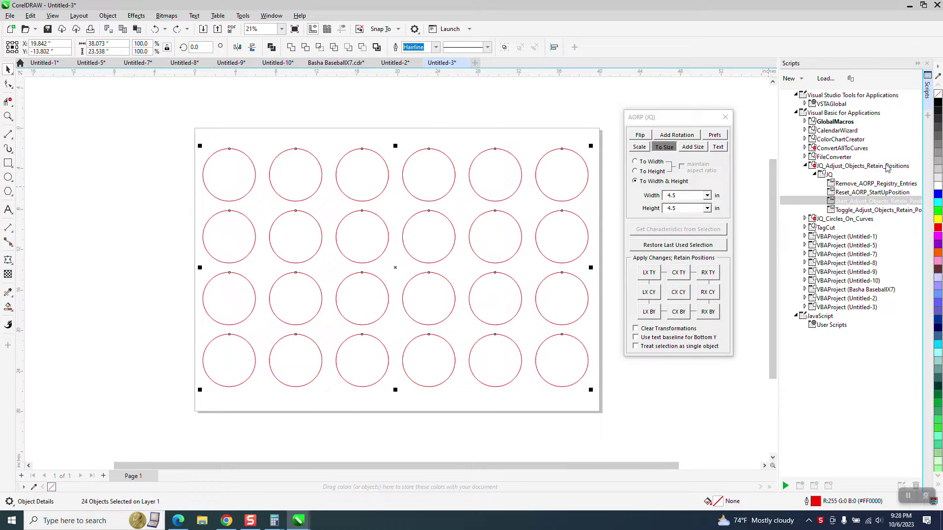
left_click(243, 167)
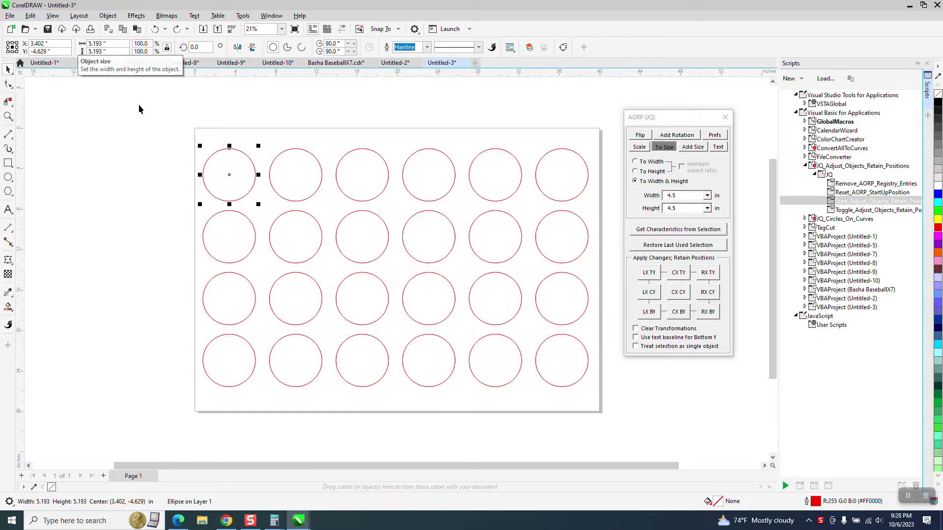
Step: Resize all 24 circles to 4.5 inches about their centres, then close the AORP dialog and Scripts docker
left_click_drag(143, 118, 602, 407)
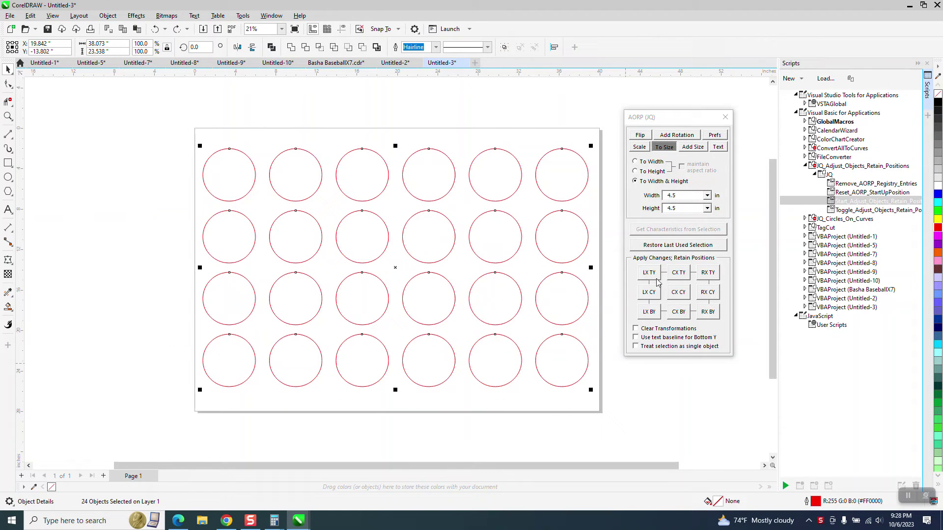
left_click(678, 293)
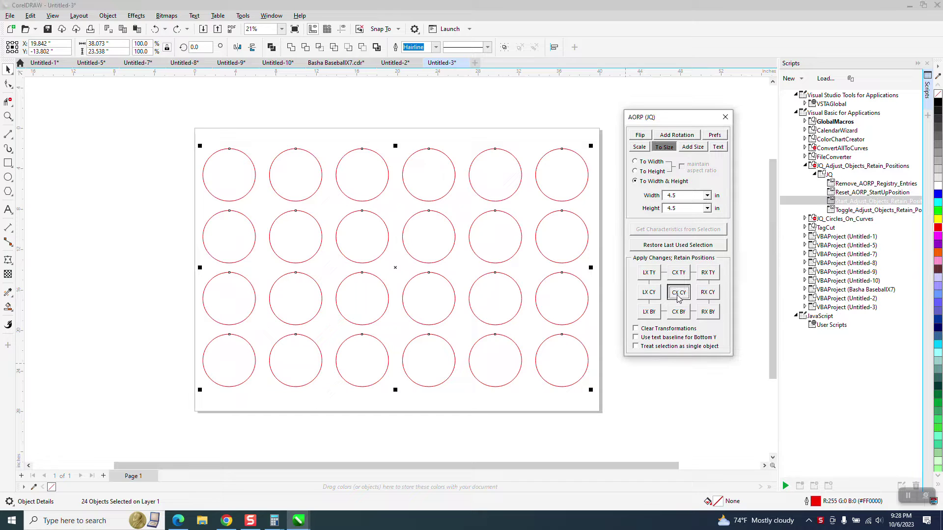
left_click(699, 196)
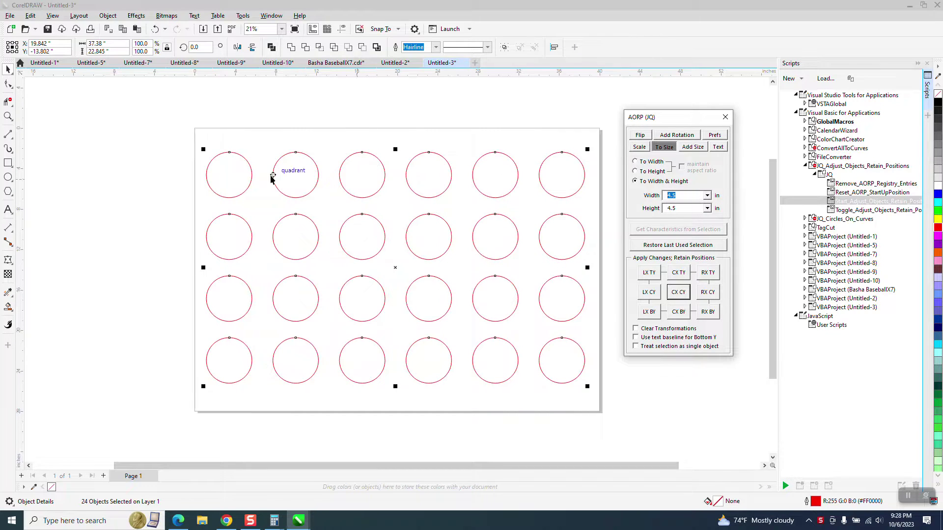
left_click(248, 168)
left_click(240, 157)
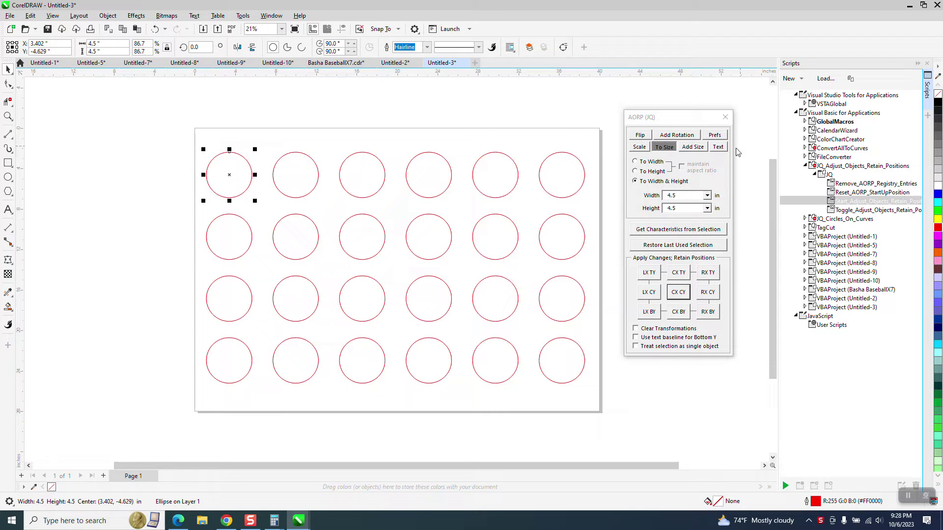
left_click(725, 117)
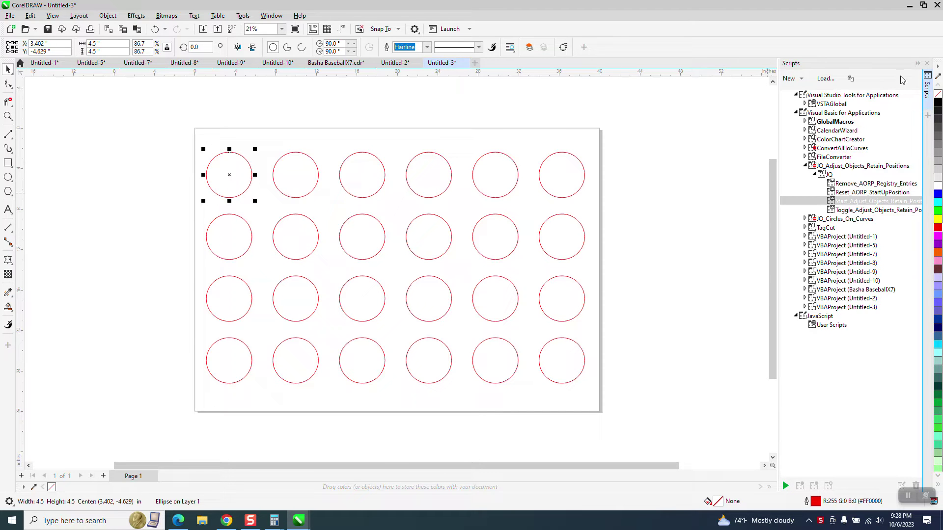
left_click(927, 63)
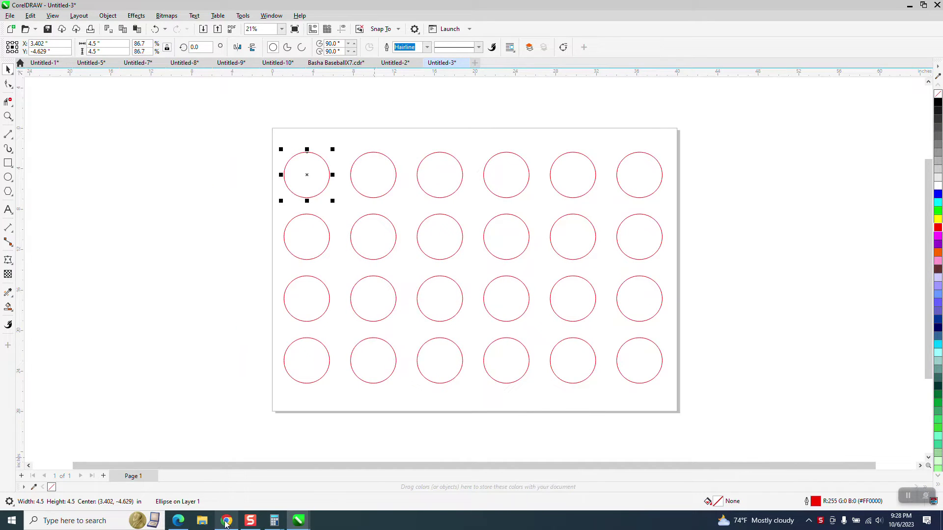
Step: In Chrome, find 'OK, where's the macro?' in the AORP post and open the JQ_Adjust_Objects_Retain_Positions_Current.zip link
left_click(227, 521)
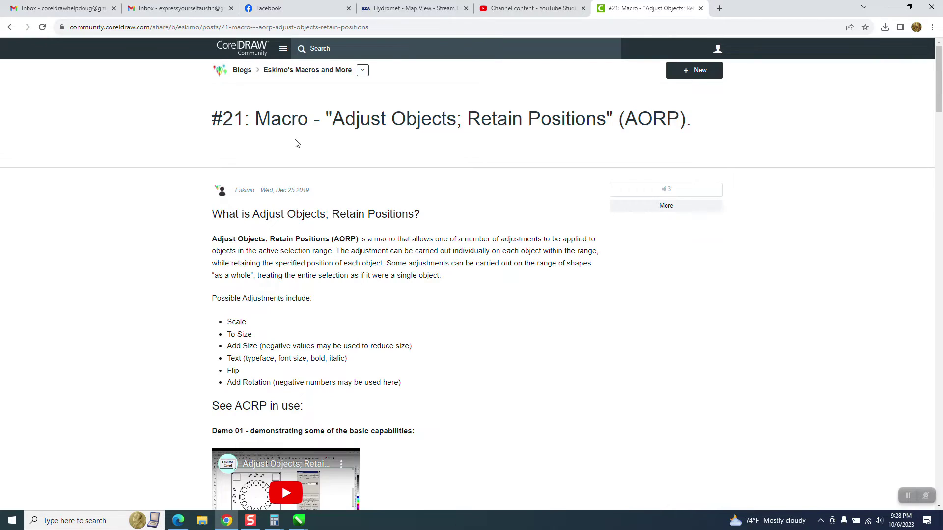
scroll(300, 147, "down", 20)
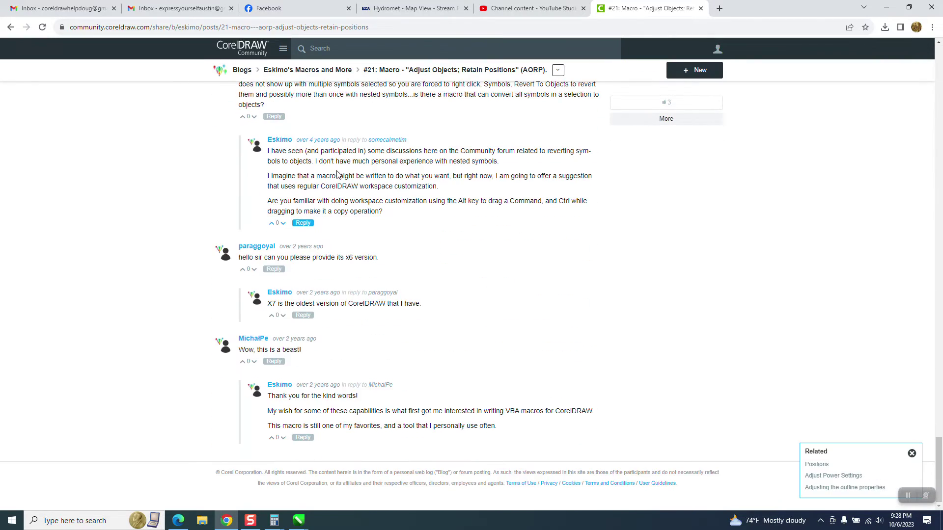
scroll(353, 181, "up", 20)
scroll(392, 218, "down", 10)
scroll(393, 218, "up", 5)
left_click(387, 330)
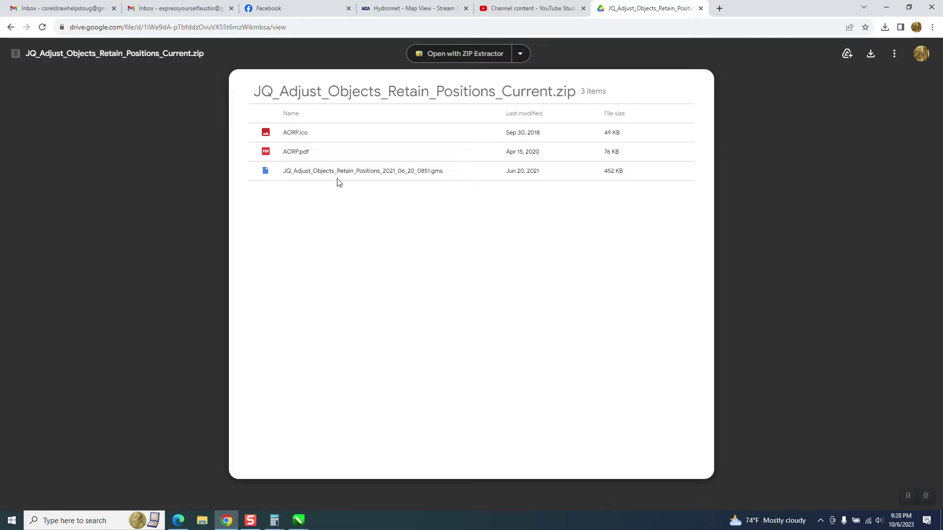
Step: Download the AORP zip from the Google Drive preview and show it in the Downloads folder
left_click(338, 178)
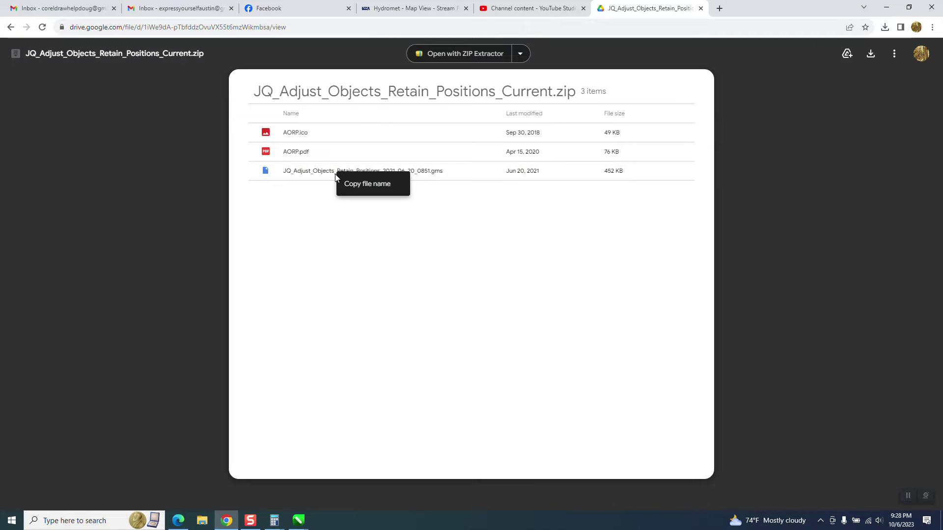
left_click(870, 56)
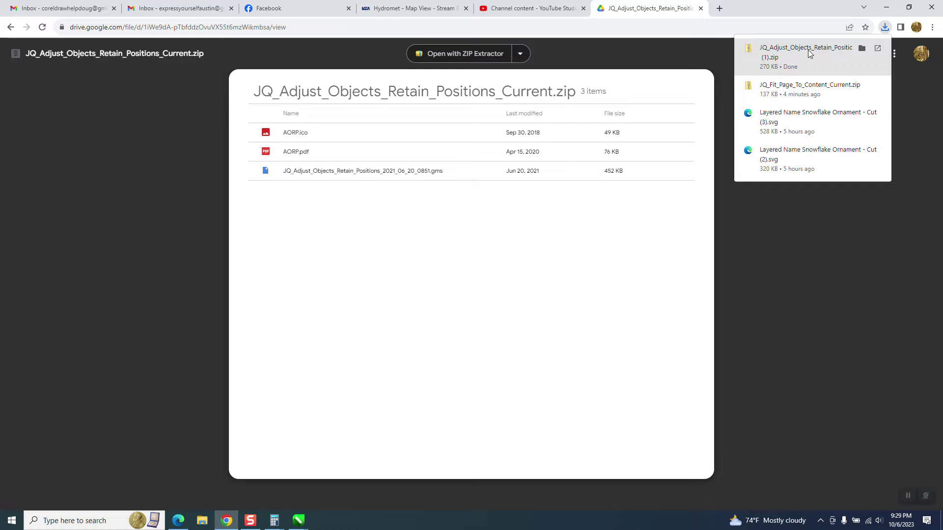
right_click(809, 52)
left_click(829, 88)
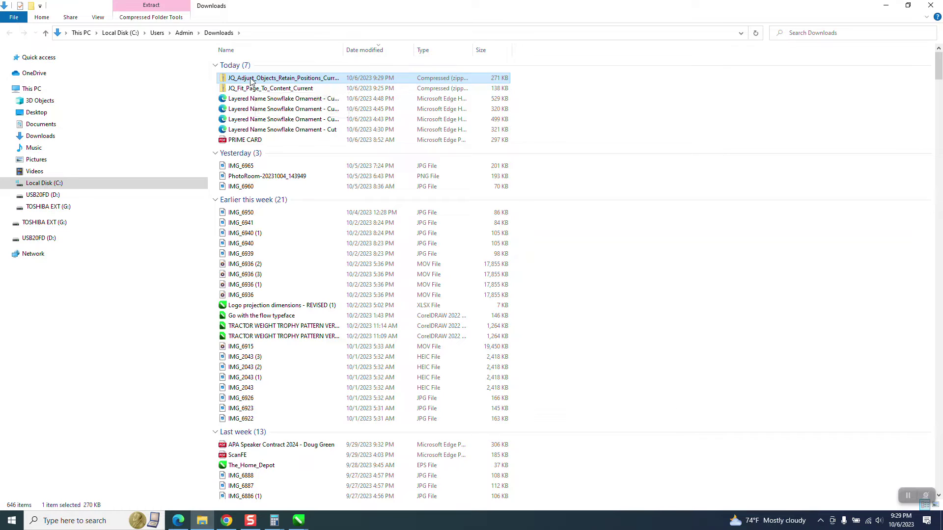
Step: Copy the AORP zip to USB20FD (D:) and open CorelDRAW Graphics Suite 2022's Draw folder
left_click_drag(251, 80, 51, 239)
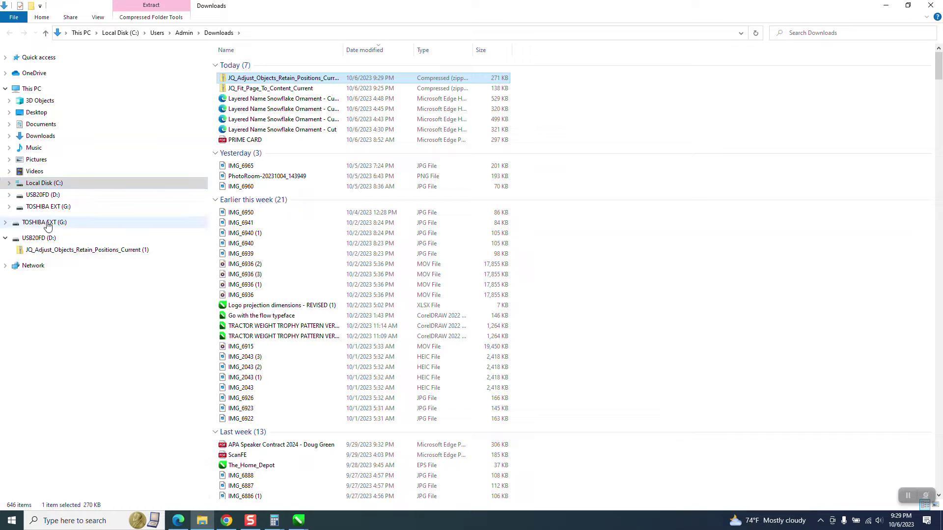
left_click(9, 183)
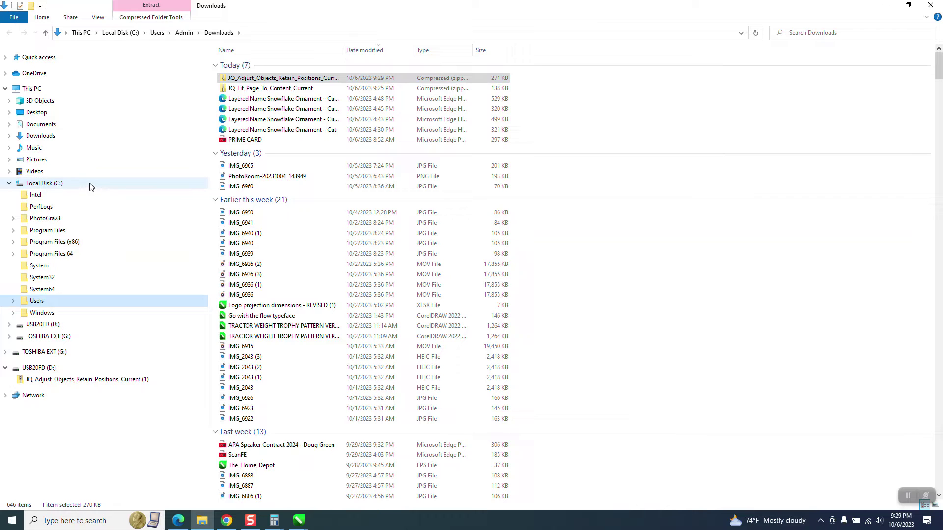
left_click(49, 231)
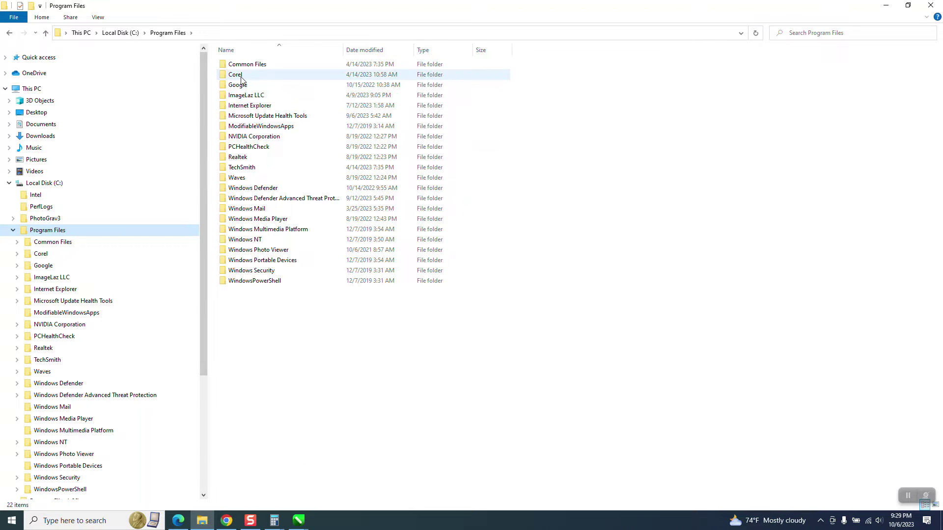
double_click(242, 76)
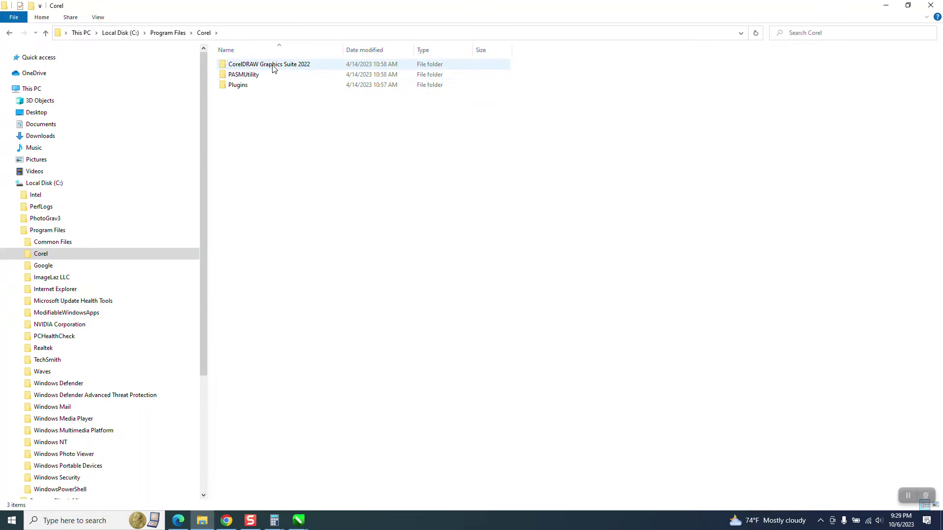
double_click(309, 69)
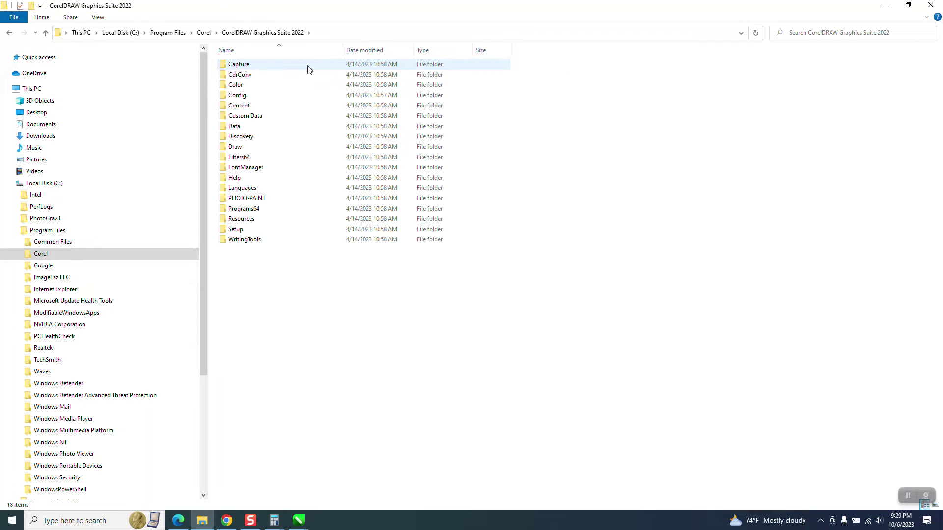
double_click(240, 147)
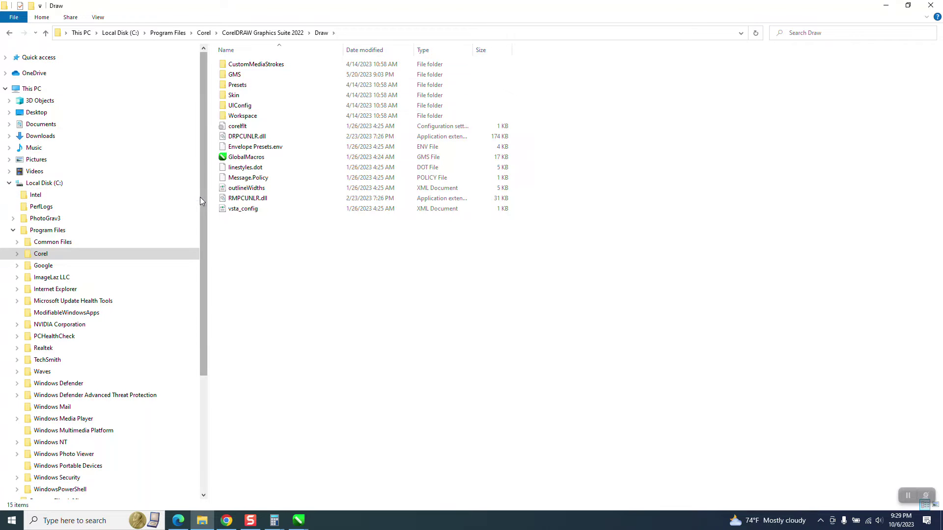
Step: Copy the JQ_Adjust_Objects macro folder into CorelDRAW's GMS folder with admin permission, then close File Explorer
left_click_drag(202, 197, 199, 311)
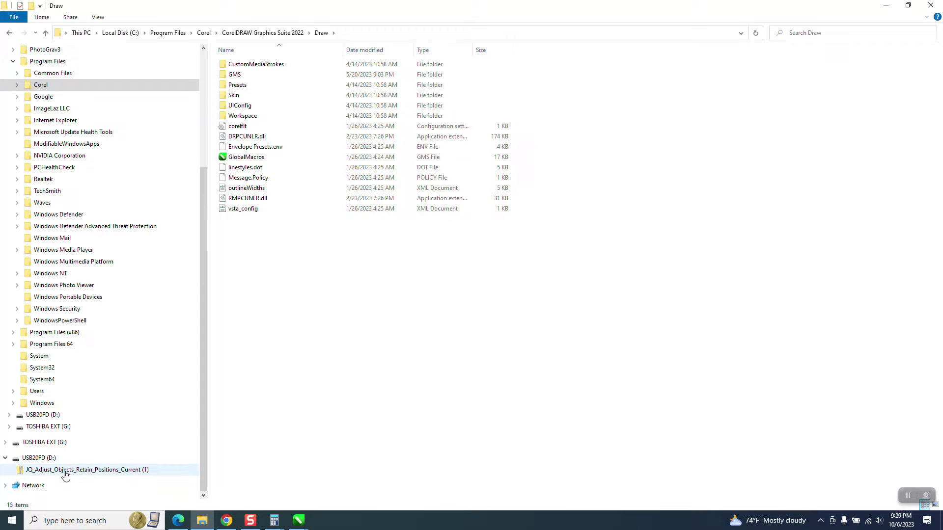
left_click_drag(65, 475, 233, 78)
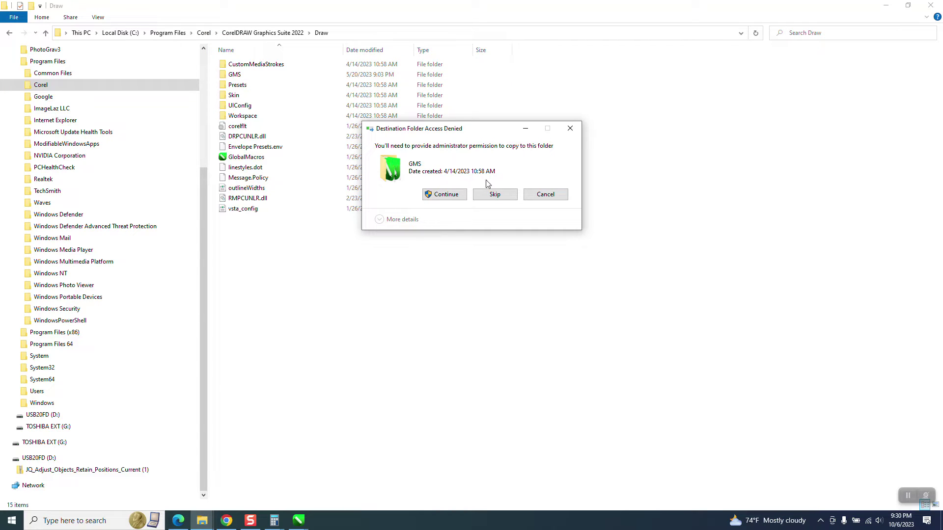
left_click(457, 197)
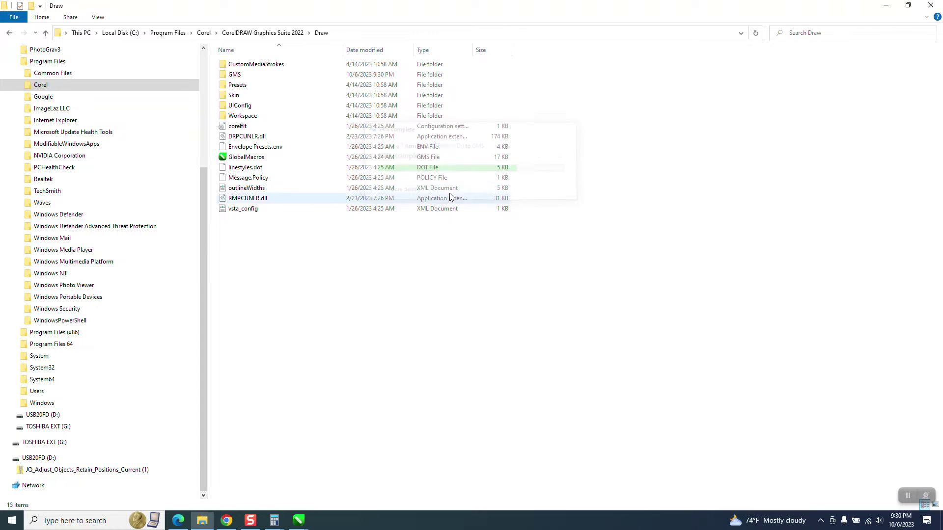
left_click(931, 5)
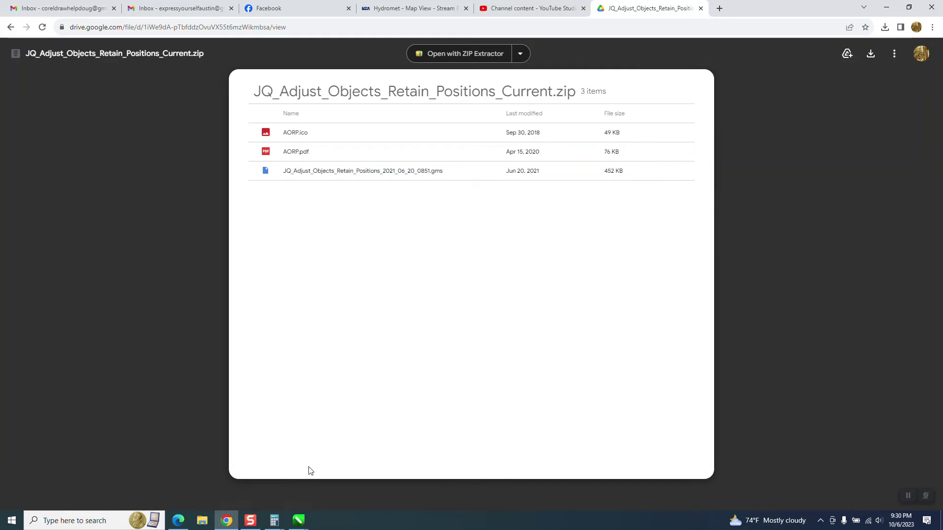
Step: Bring the Untitled-3 circle drawing to the front and open the Tools > Scripts > Scripts docker
left_click(300, 520)
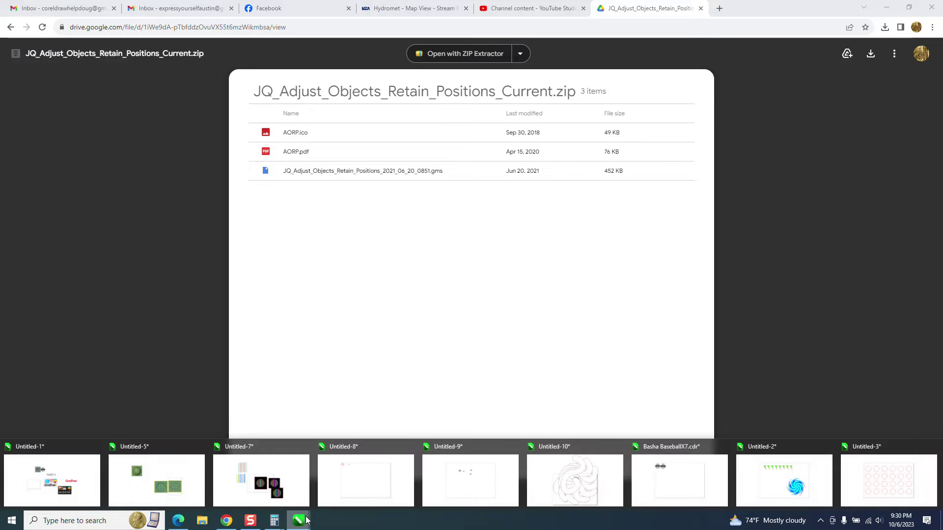
left_click(868, 496)
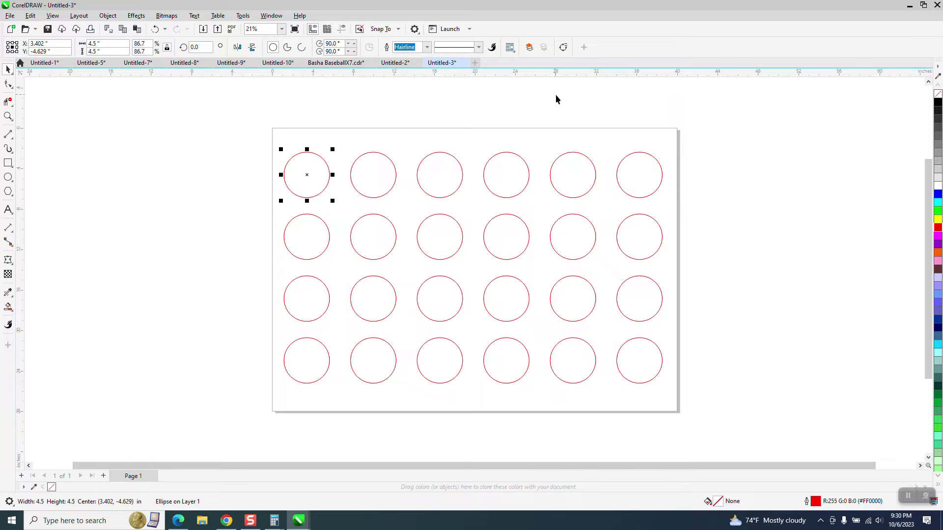
left_click(243, 16)
mouse_move(249, 70)
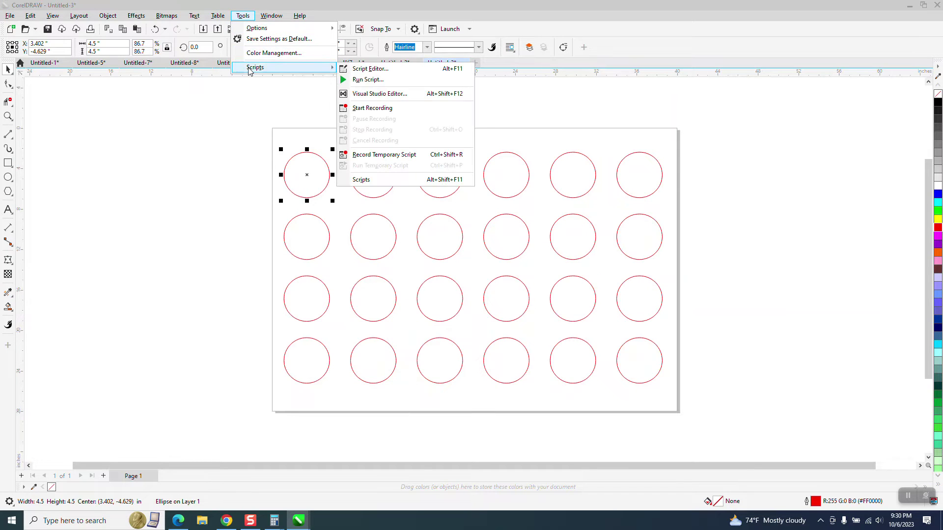
left_click(359, 180)
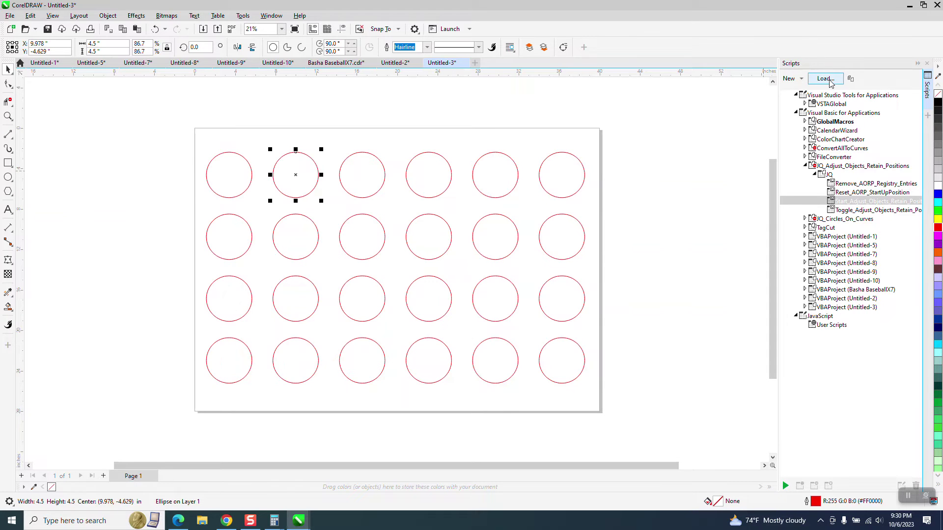
left_click(827, 80)
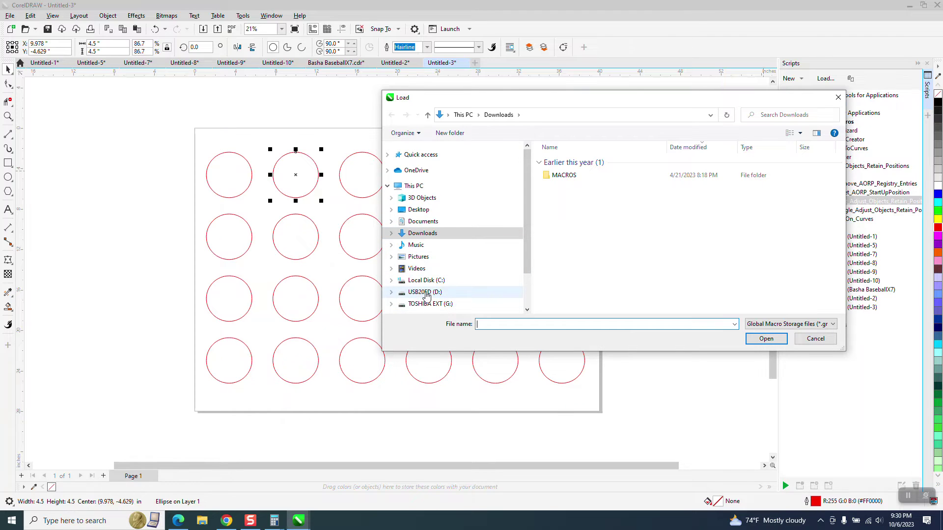
left_click(389, 281)
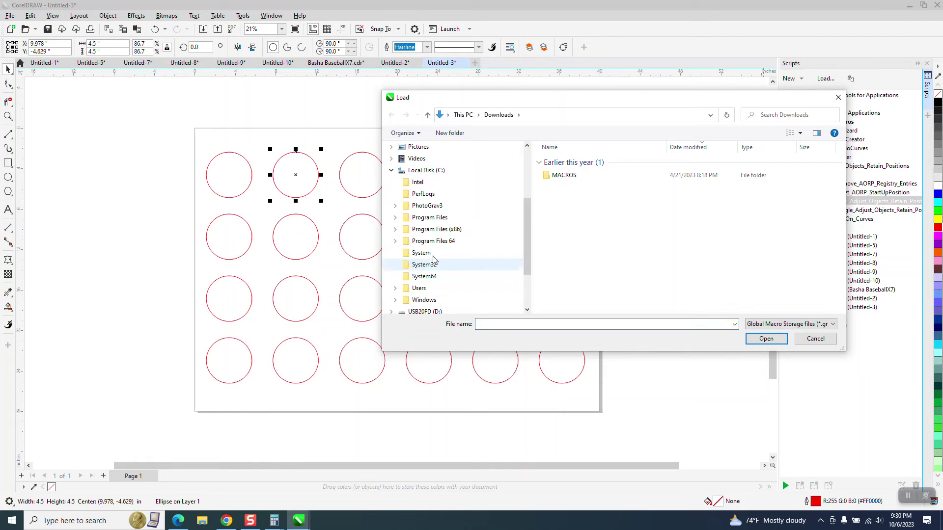
left_click(431, 219)
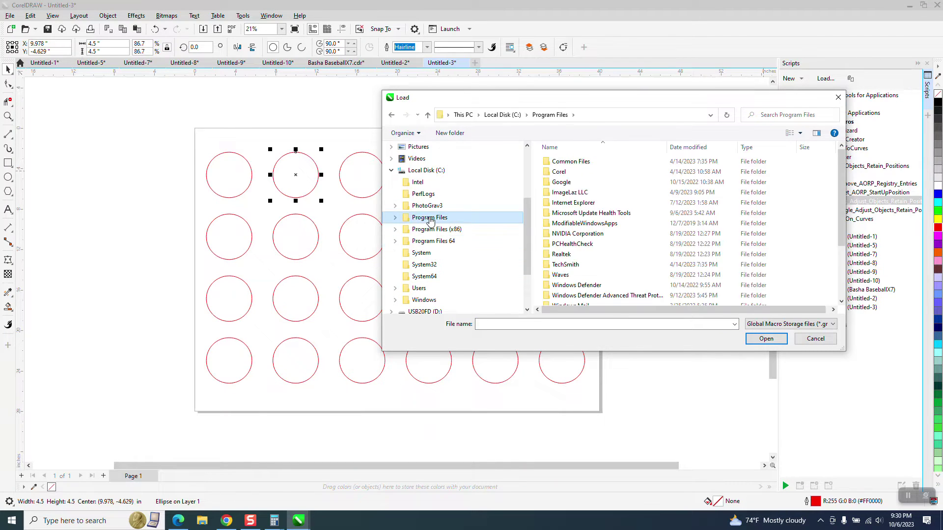
left_click(566, 175)
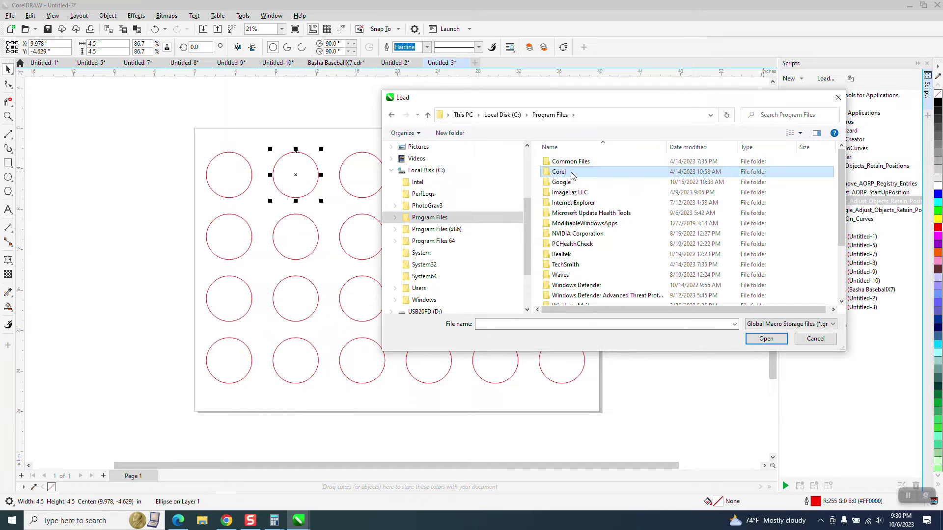
double_click(562, 174)
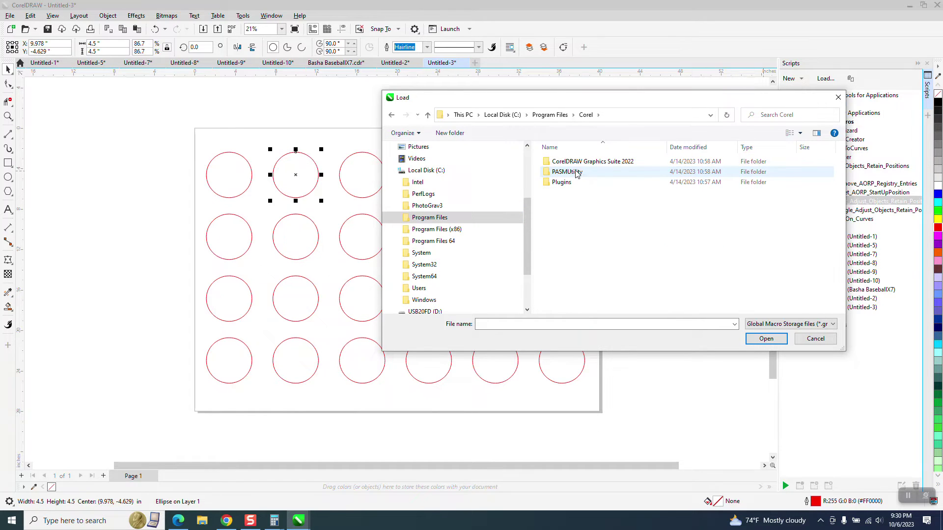
double_click(565, 162)
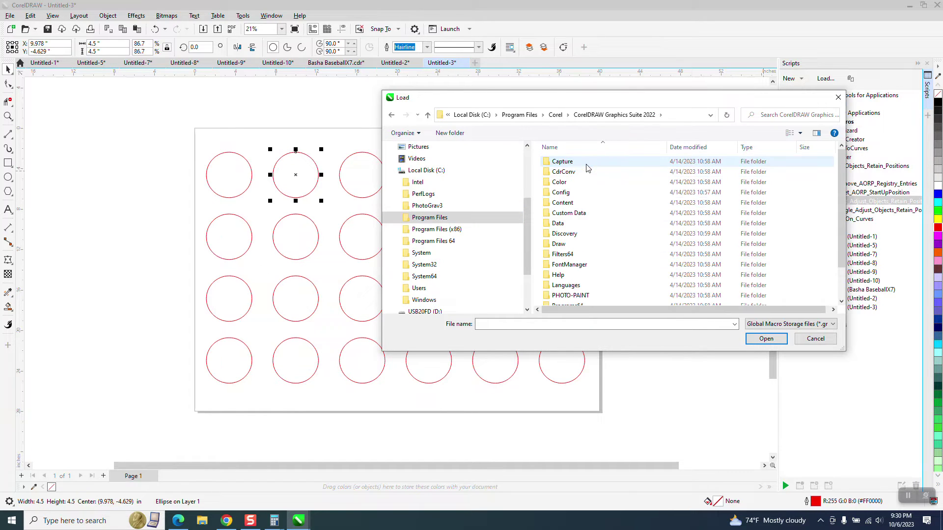
double_click(558, 244)
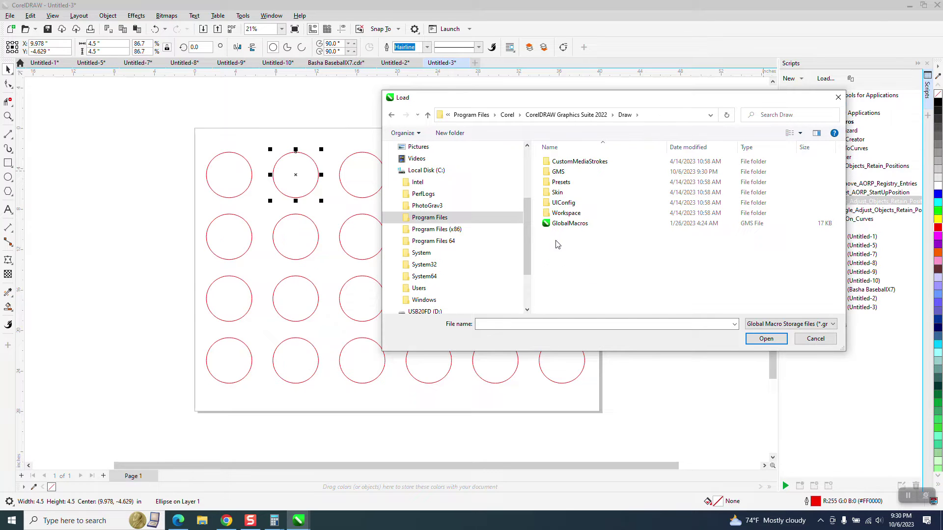
double_click(556, 173)
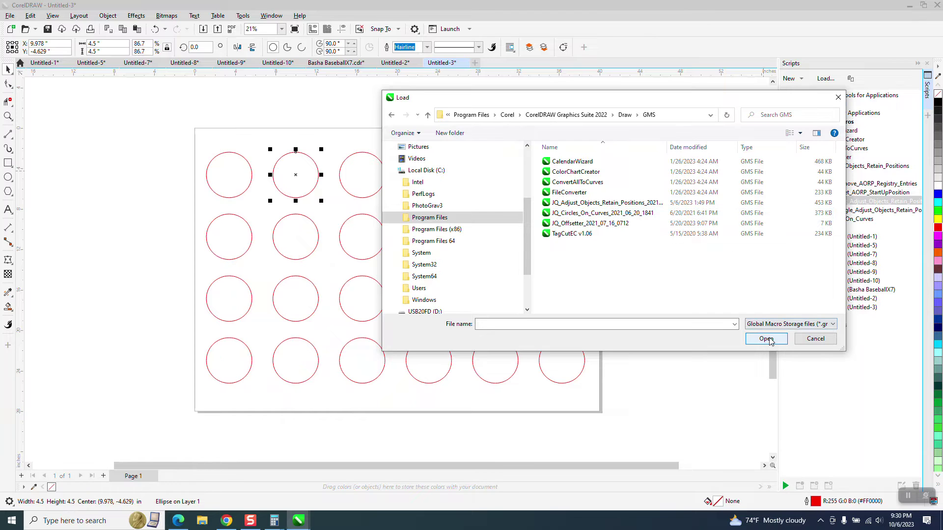
left_click(838, 97)
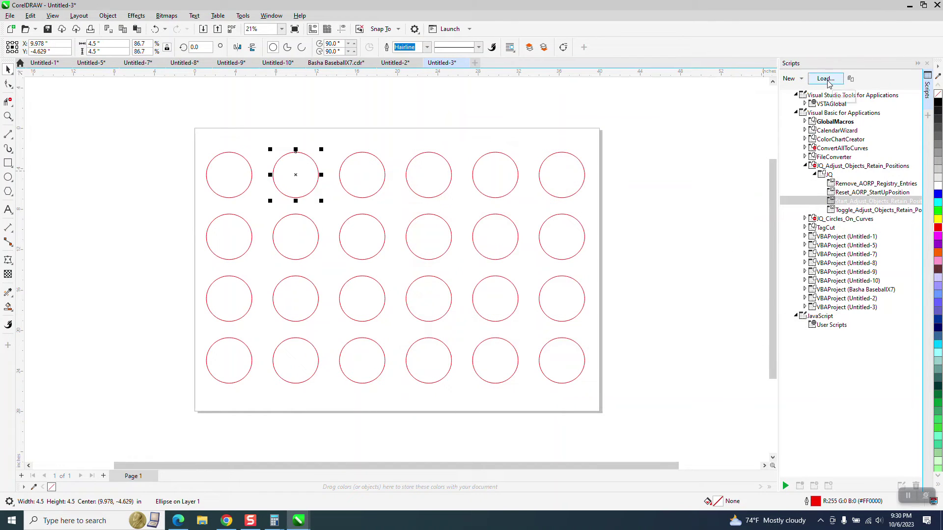
Step: Select all 24 circles and resize them to 5 inches about their centres with Start_Adjust_Objects_Retain_Positions
left_click(671, 148)
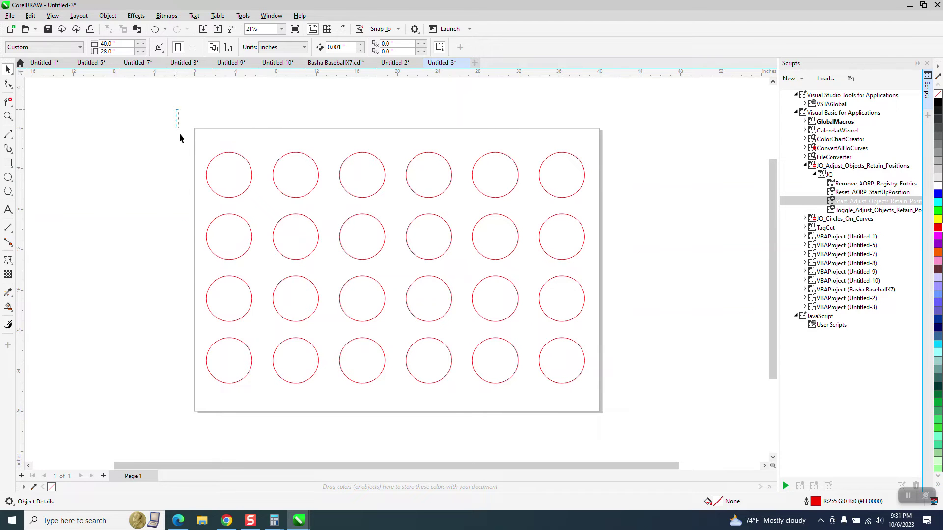
left_click_drag(202, 195, 644, 402)
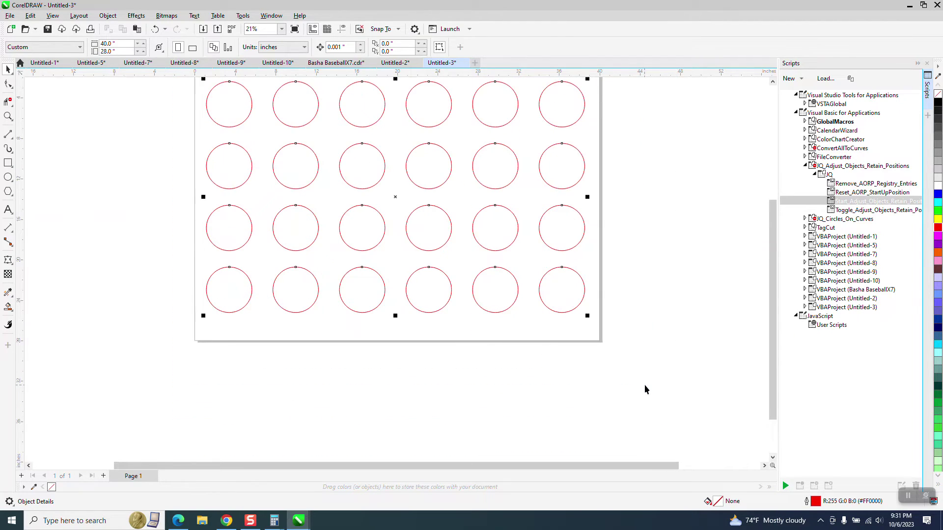
double_click(860, 202)
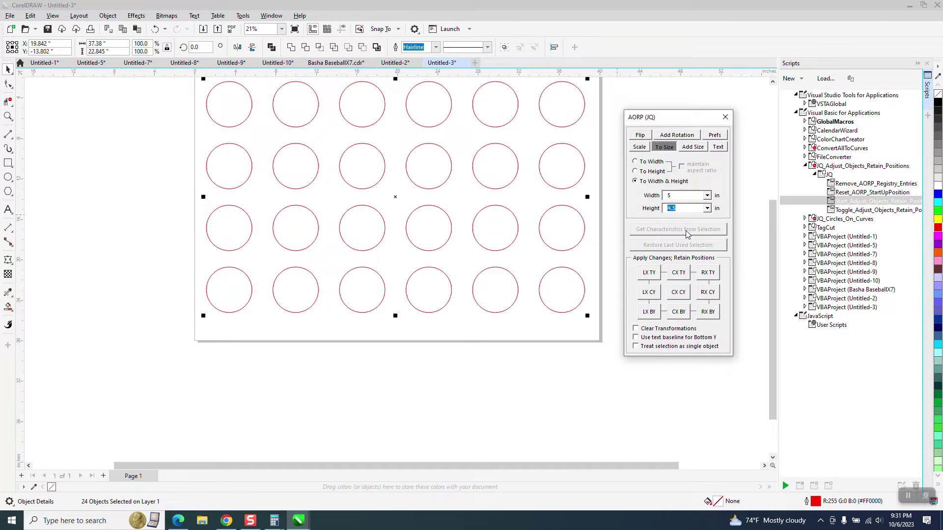
left_click(678, 292)
Step: Confirm the top-left circle is 5 inches, then reselect all 24 circles and set the target width to 4 inches
left_click(681, 196)
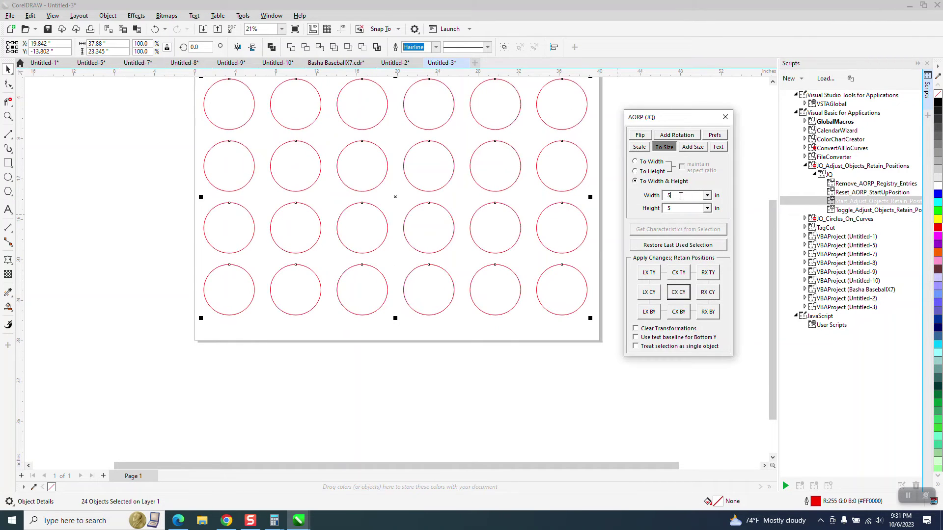
left_click(204, 126)
left_click(216, 120)
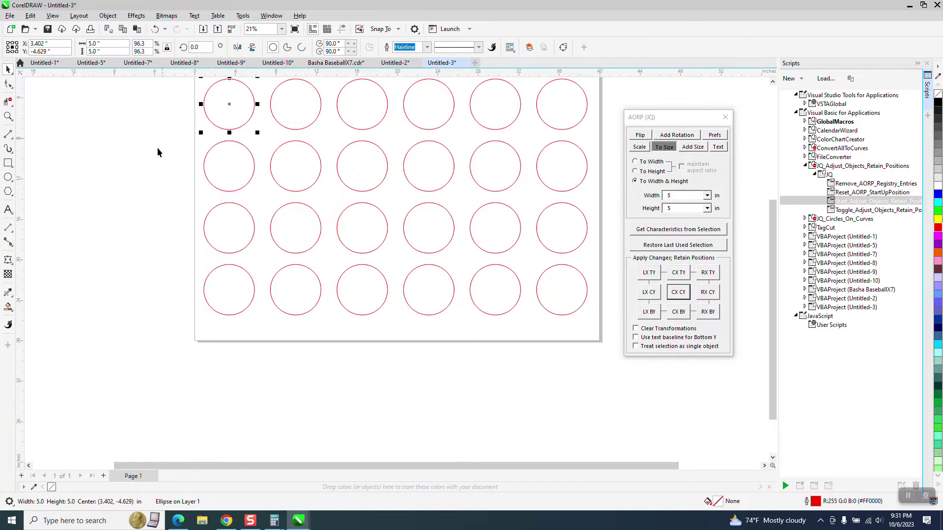
scroll(188, 310, "down", 1)
left_click_drag(538, 339, 545, 339)
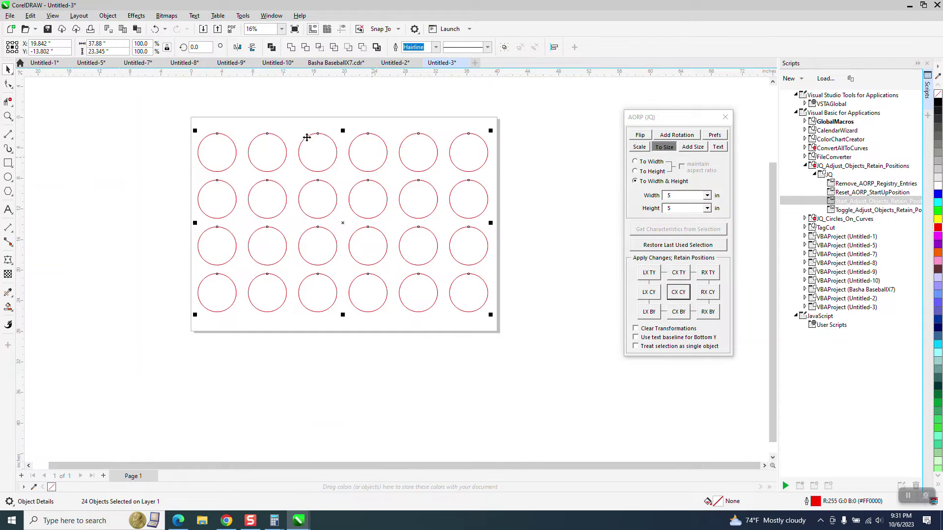
left_click(675, 196)
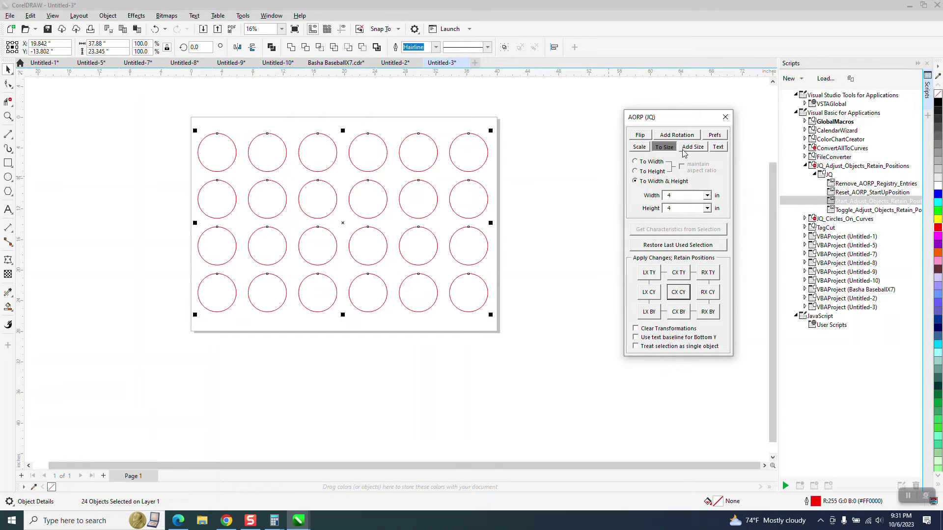
Step: Undo a trial 4-inch top-left resize, deselect the circles, and begin editing the nudge distance
left_click(652, 276)
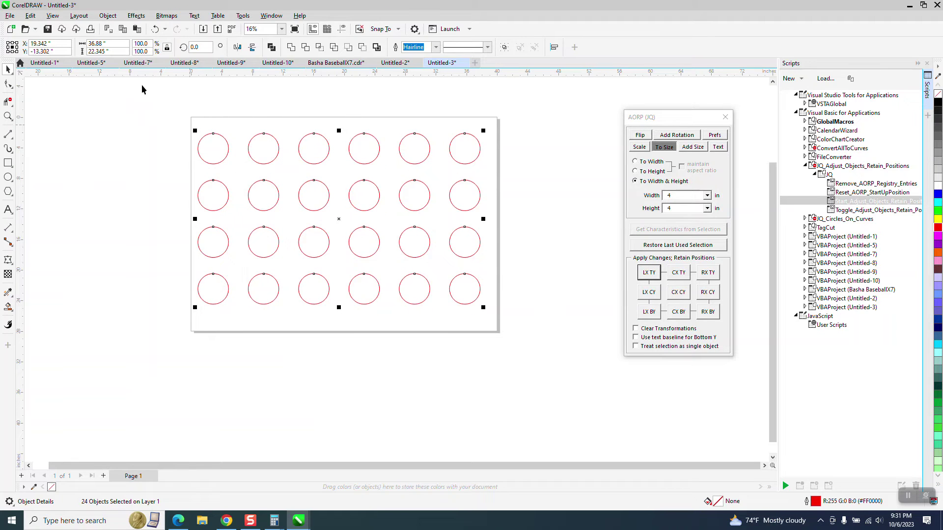
left_click(155, 29)
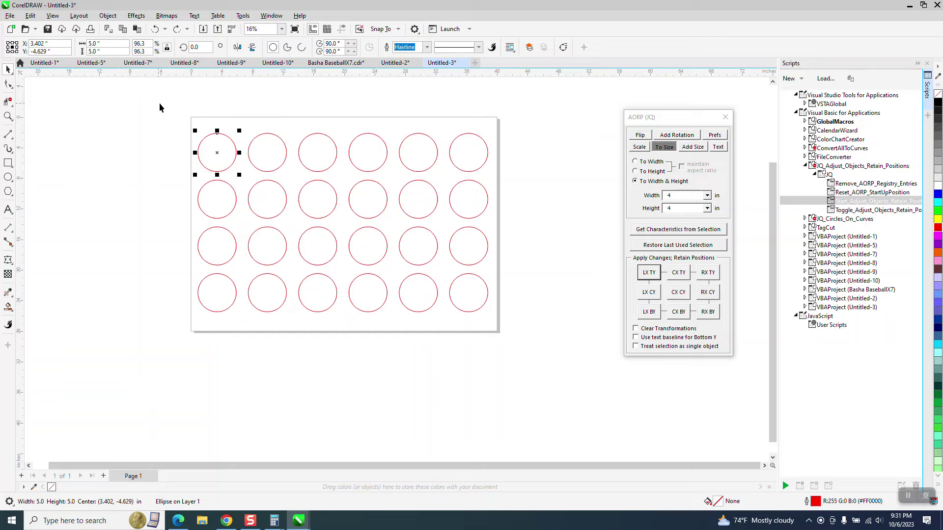
left_click_drag(165, 102, 568, 344)
left_click(570, 151)
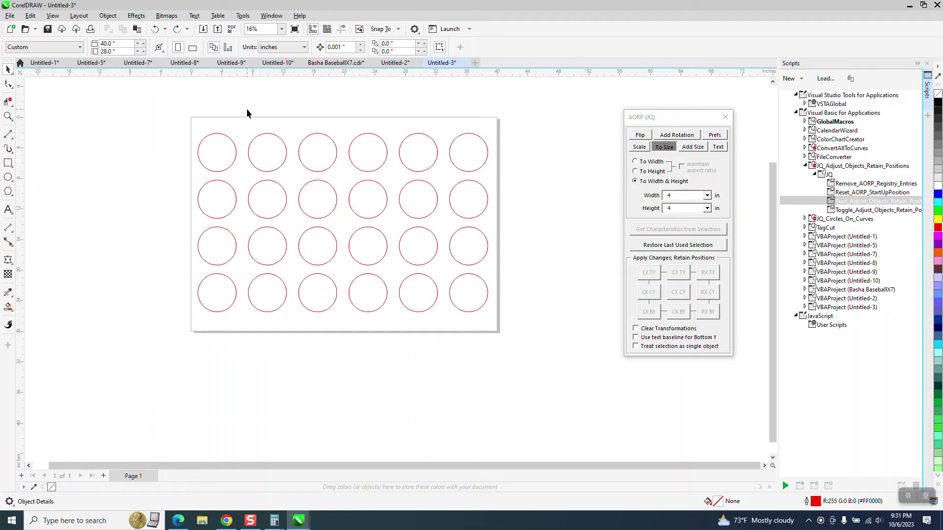
left_click(338, 47)
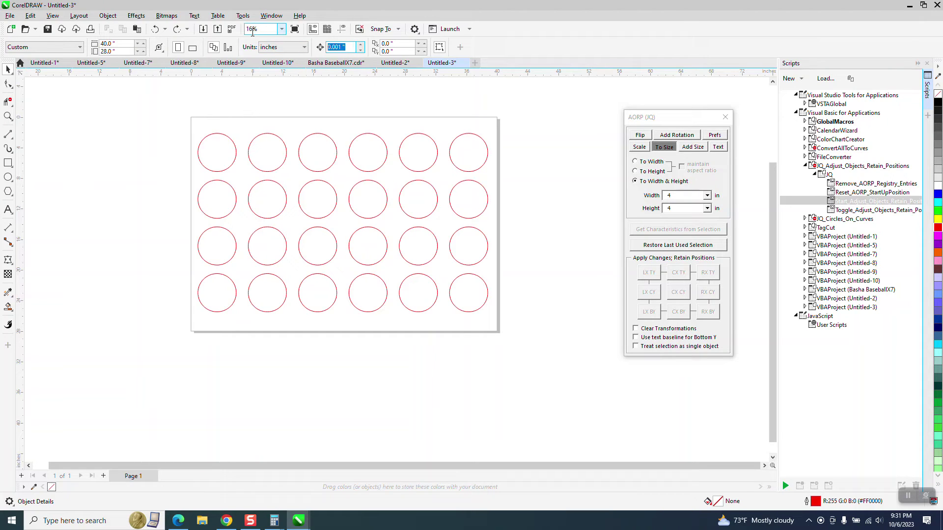
Step: Set the nudge distance to 40, then duplicate all 24 circles and nudge the copy 40 inches left
type("40")
key("ctrl+a")
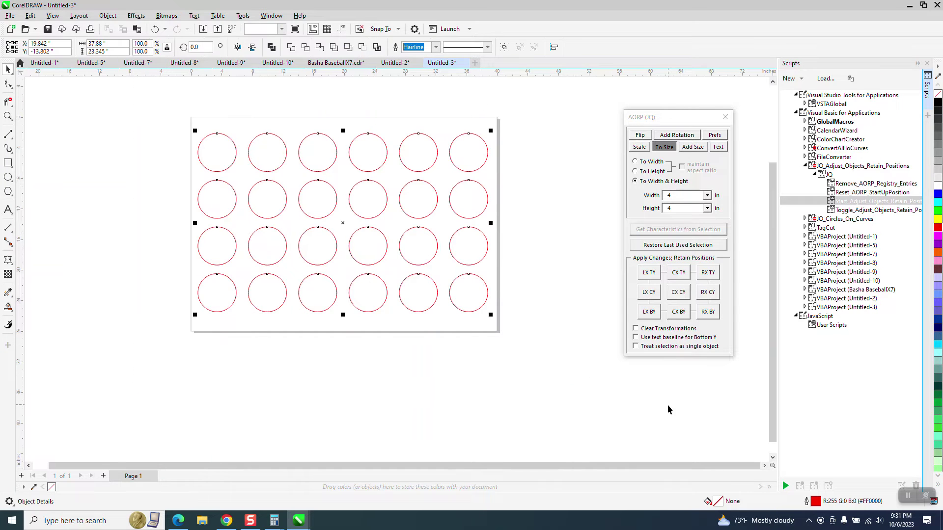
key("KP_Add")
key("Left")
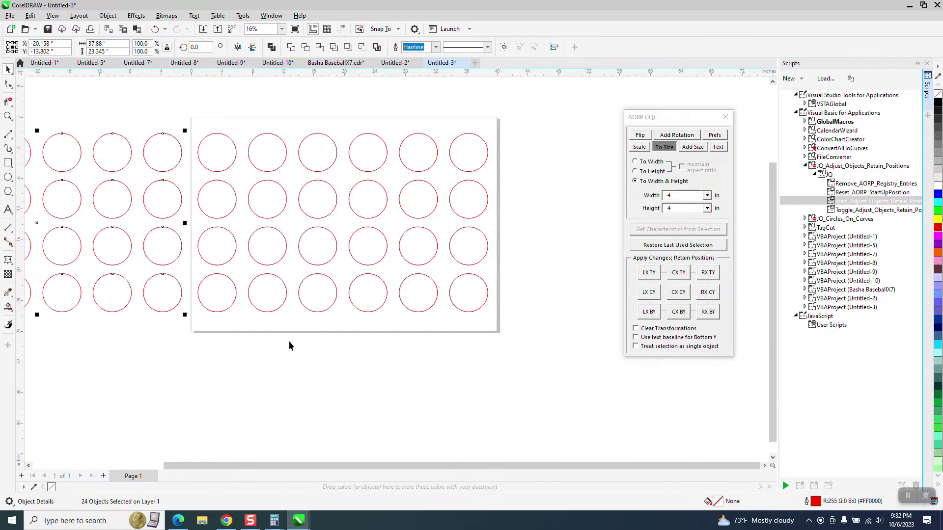
Step: Resize the page circles to 4 inches anchored top-left and give them a black outline
left_click_drag(190, 113, 506, 351)
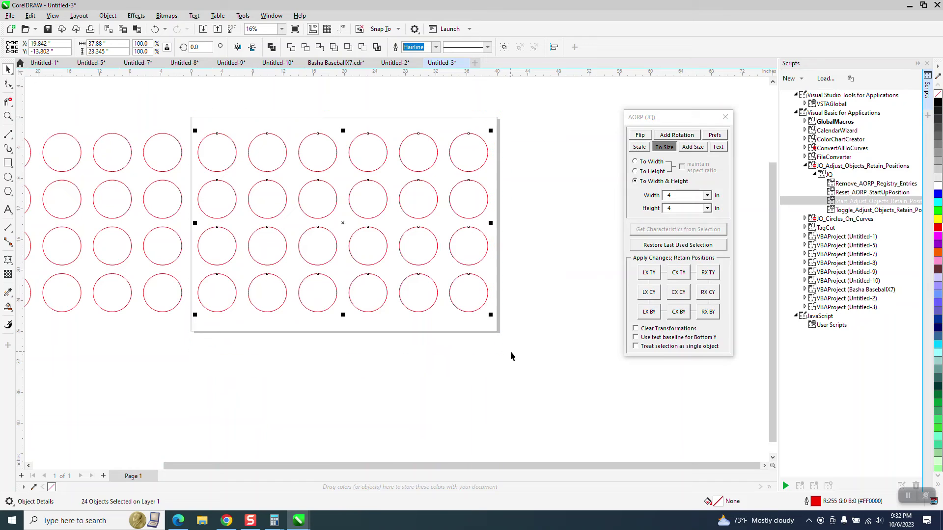
left_click(650, 275)
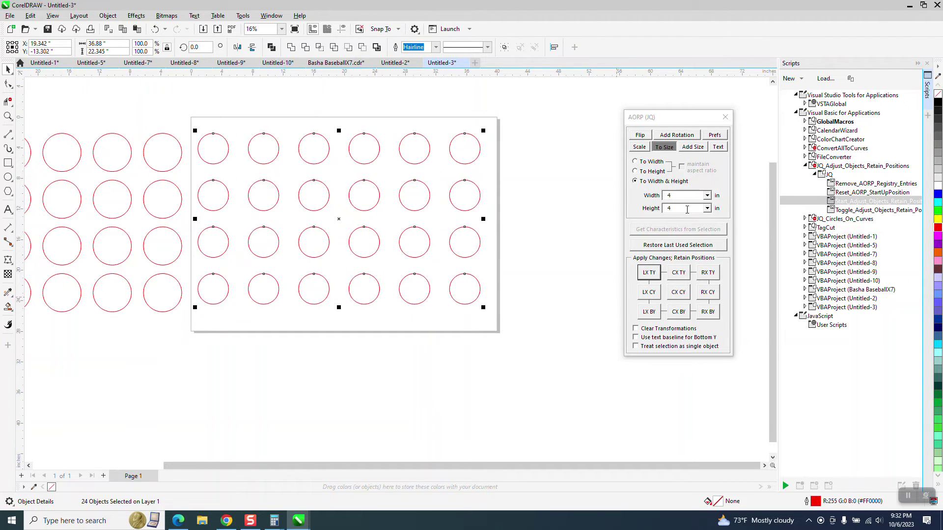
scroll(267, 292, "down", 1)
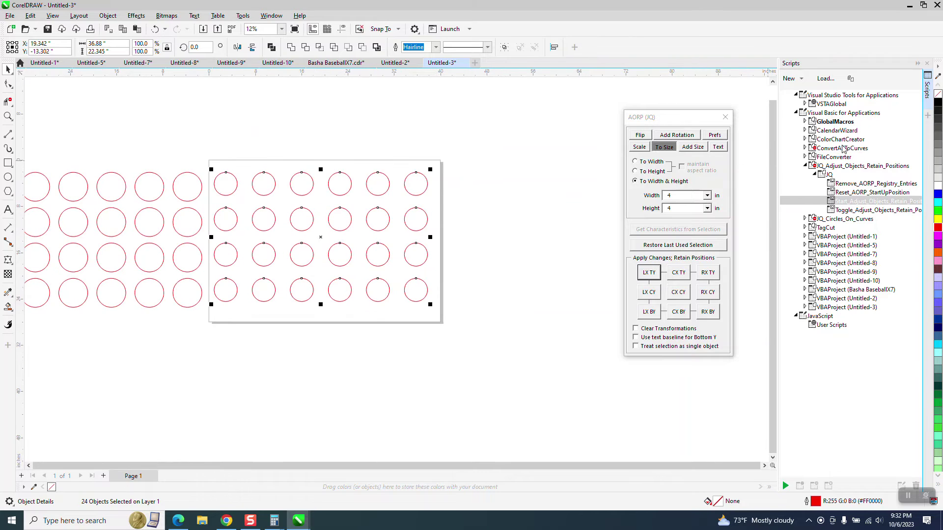
right_click(937, 102)
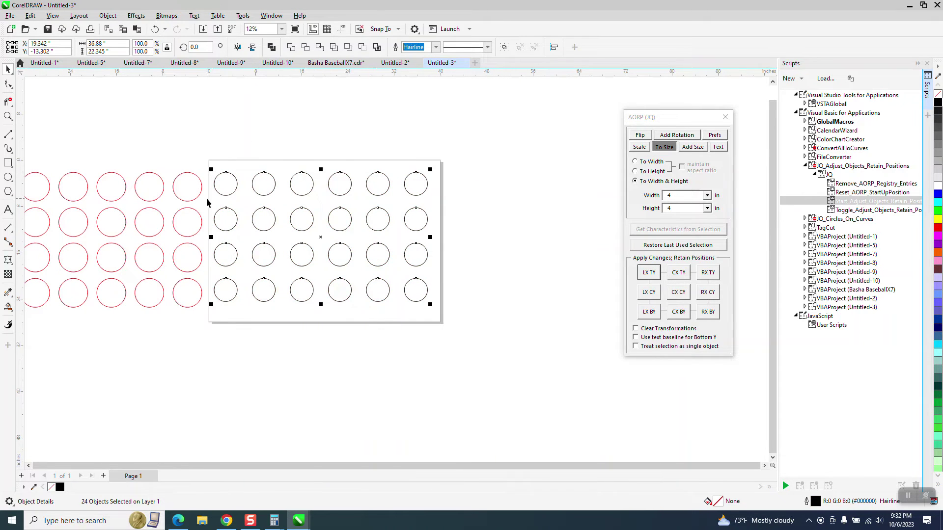
scroll(194, 200, "down", 1)
Step: Centre the red circle set on the page and zoom in on the grid
left_click_drag(68, 173, 236, 276)
key("p")
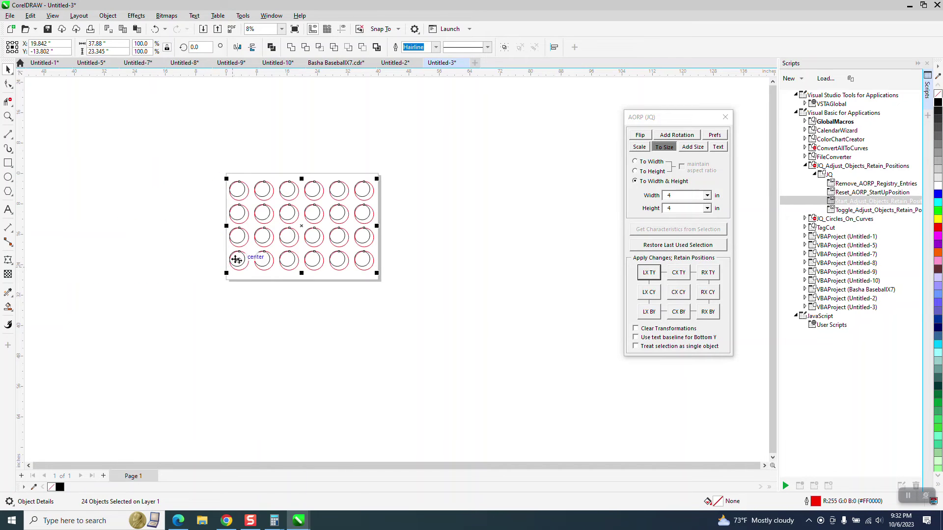
left_click(7, 117)
left_click_drag(210, 172, 501, 351)
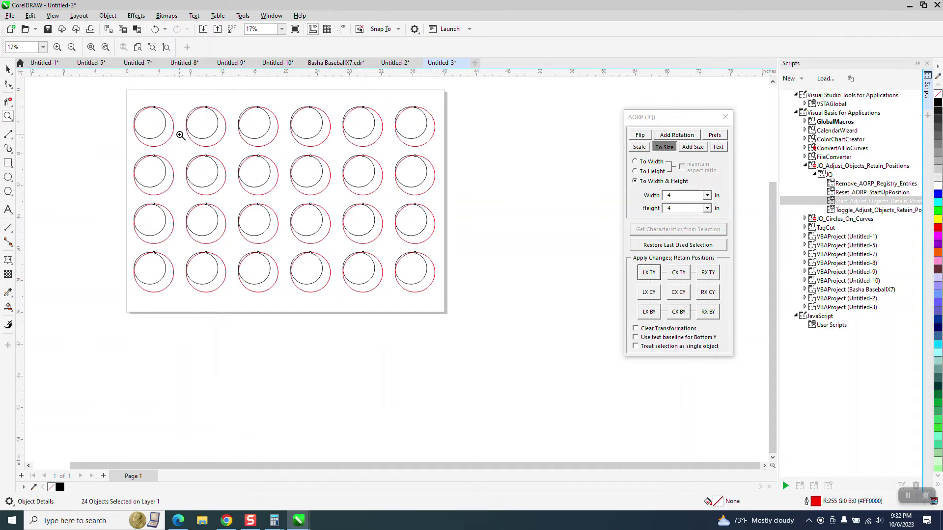
Step: Undo the centring, the black outline and the off-centre 4-inch resize
left_click(157, 32)
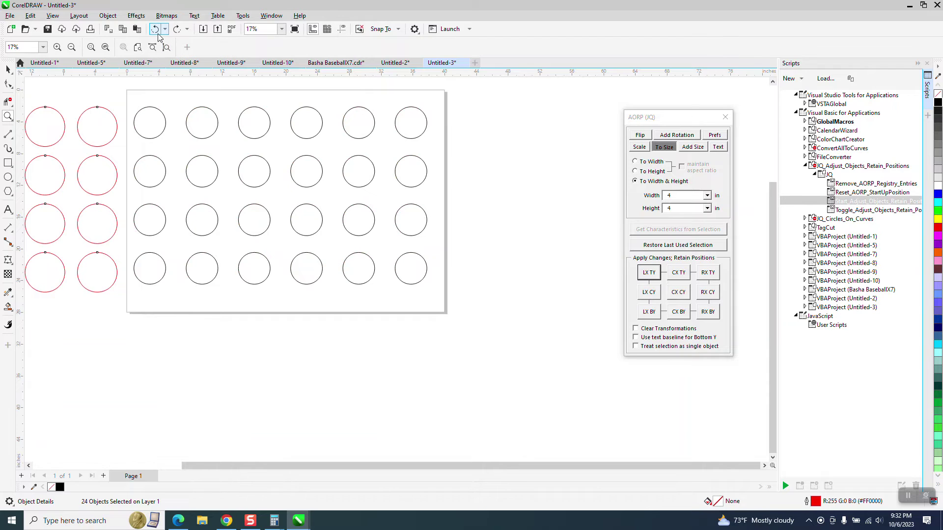
left_click(155, 29)
scroll(294, 133, "down", 2)
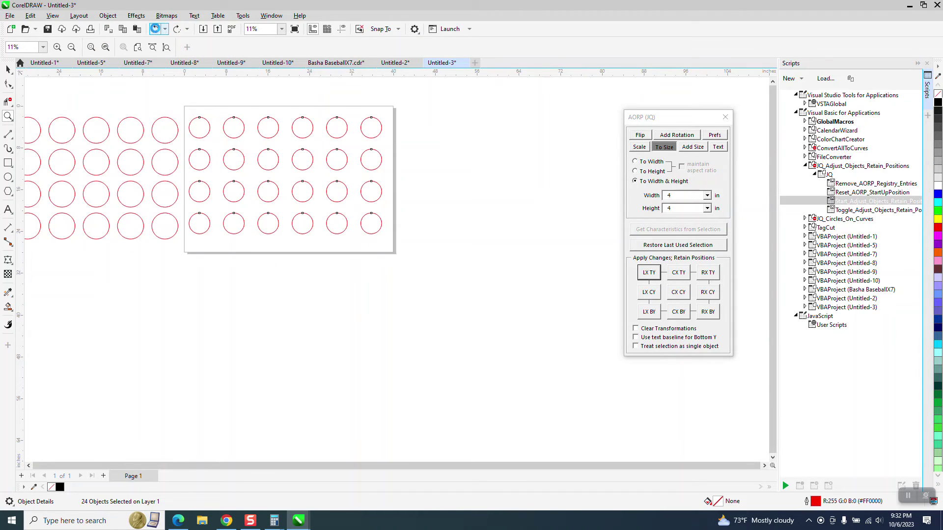
left_click(155, 28)
scroll(340, 177, "down", 1)
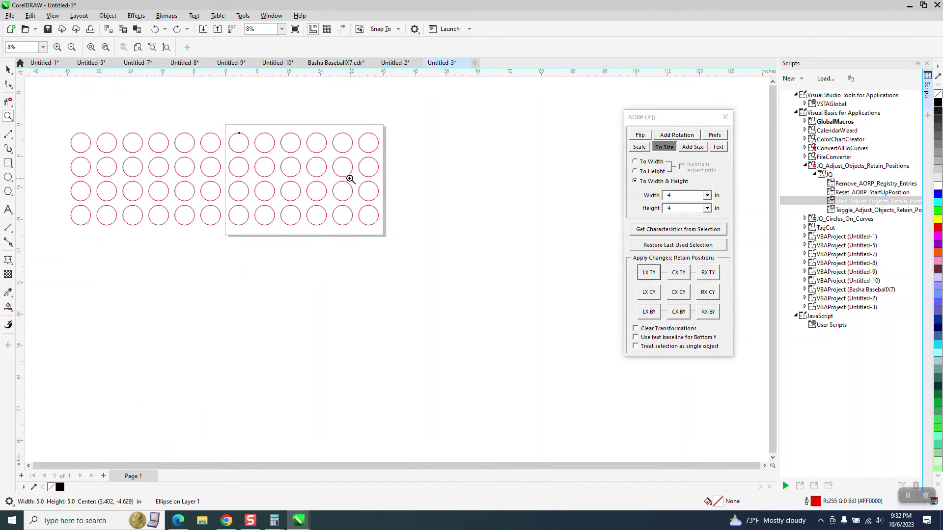
Step: Reselect the 24 page circles and shrink them to 4 inches about their own centres
left_click(8, 69)
left_click_drag(43, 112, 223, 240)
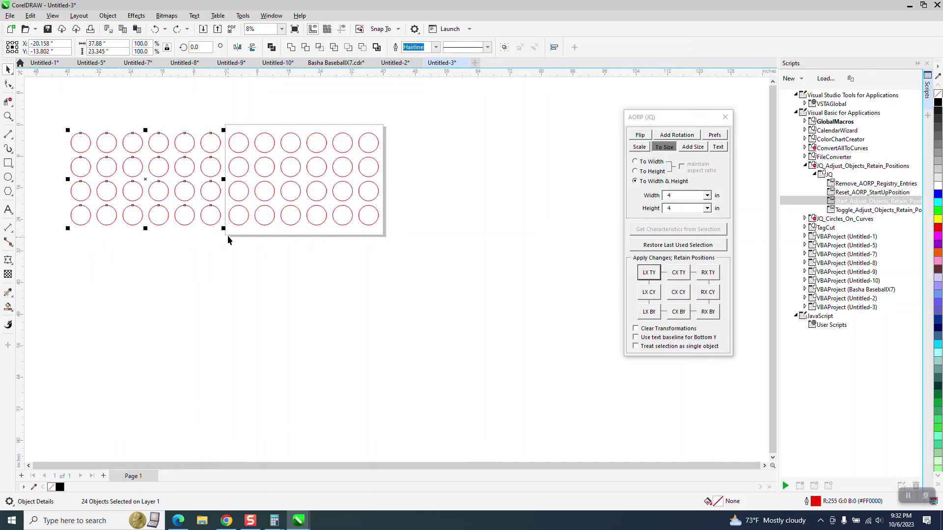
key("shift+Right")
key("shift+Left")
left_click_drag(225, 112, 398, 265)
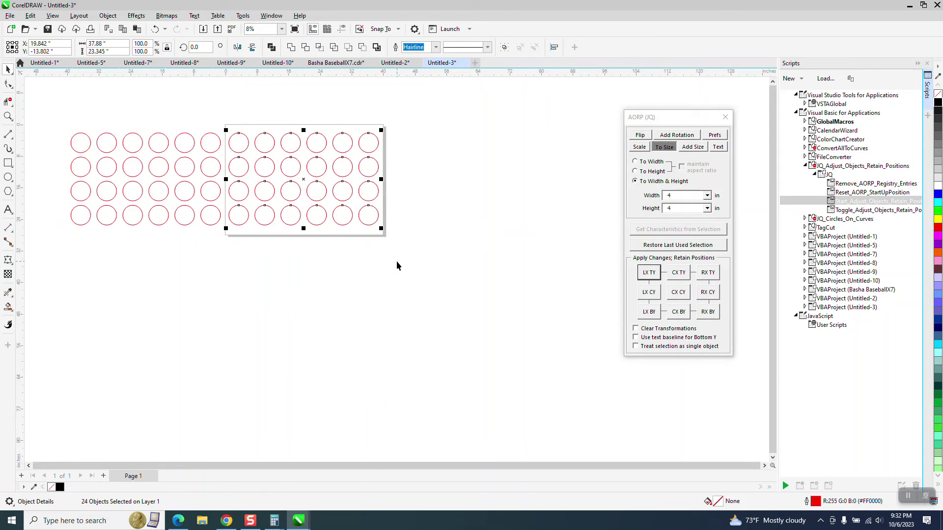
left_click(678, 292)
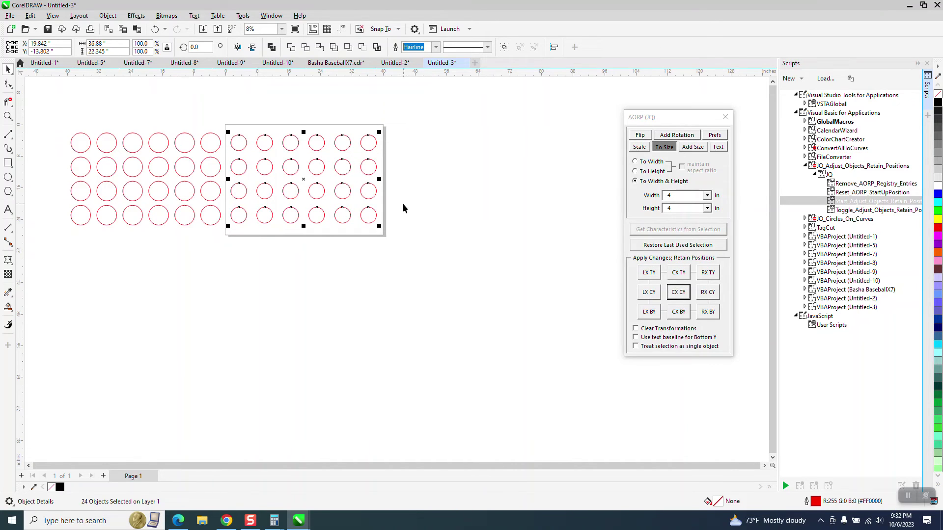
Step: Select the 5-inch circles left of the page and nudge them 40 inches right onto the 4-inch circles
left_click(461, 204)
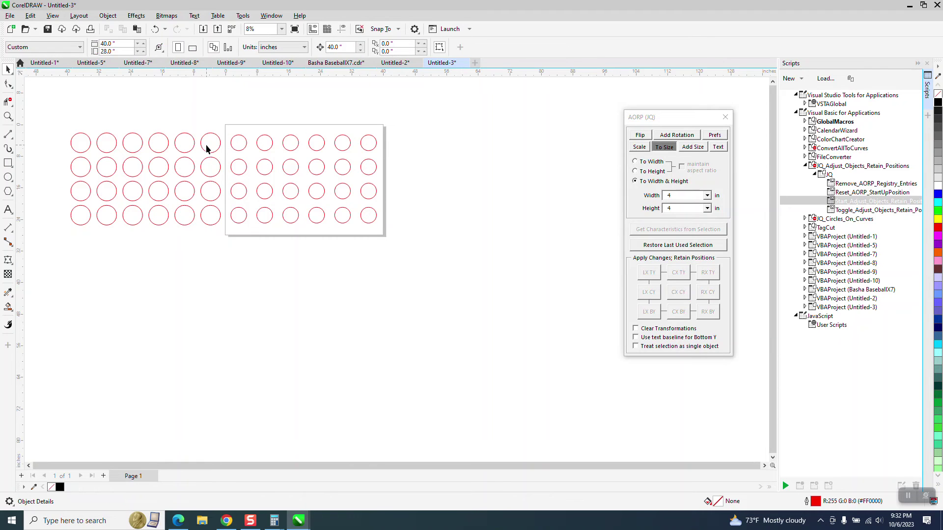
left_click(201, 143)
left_click_drag(43, 115, 216, 270)
key("Right")
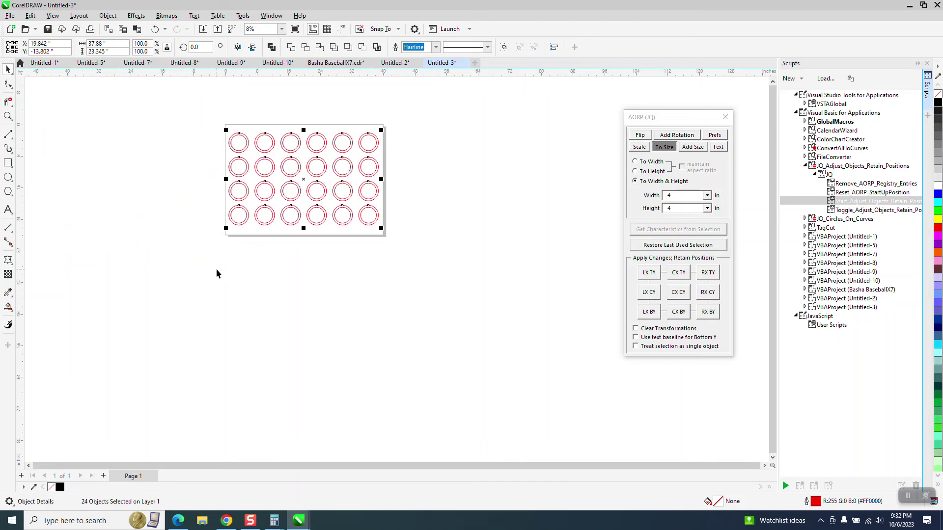
Step: Zoom in on the concentric ring pairs and close the AORP macro dialog
left_click(8, 117)
left_click_drag(210, 128, 425, 250)
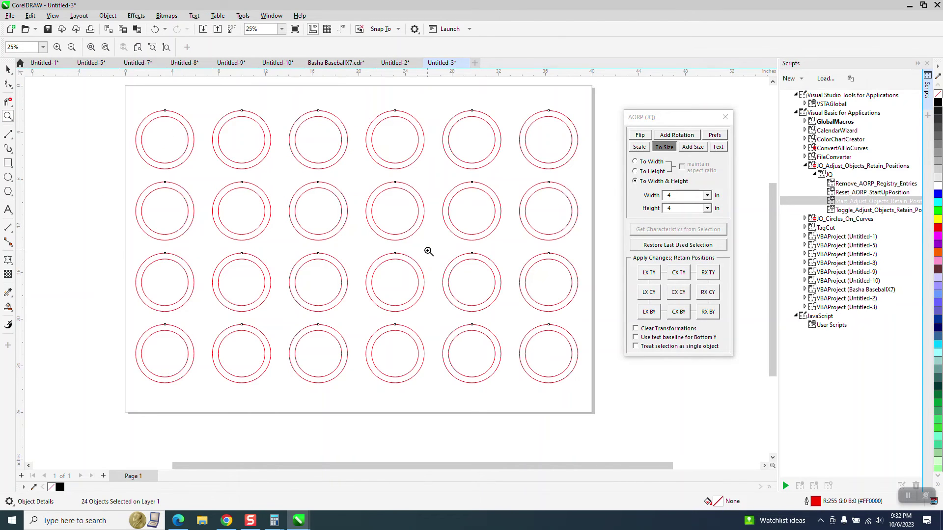
scroll(427, 253, "down", 1)
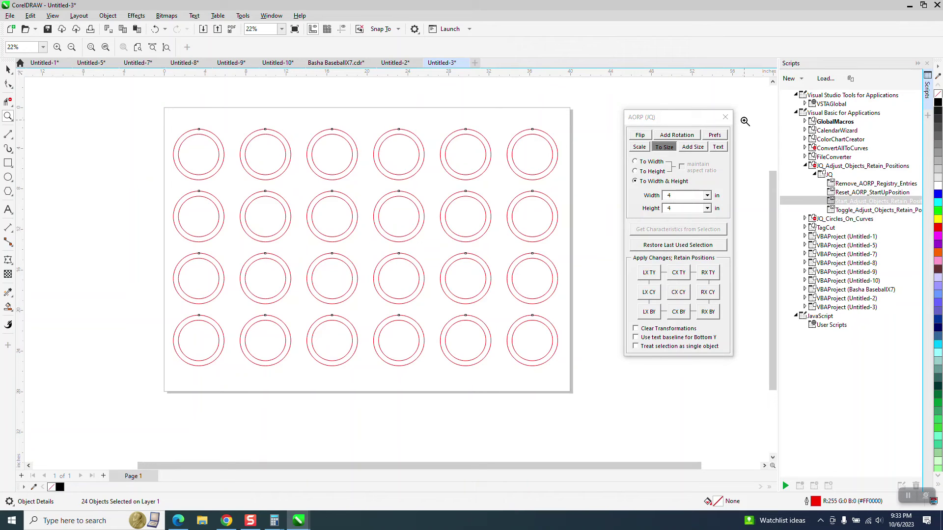
left_click(725, 117)
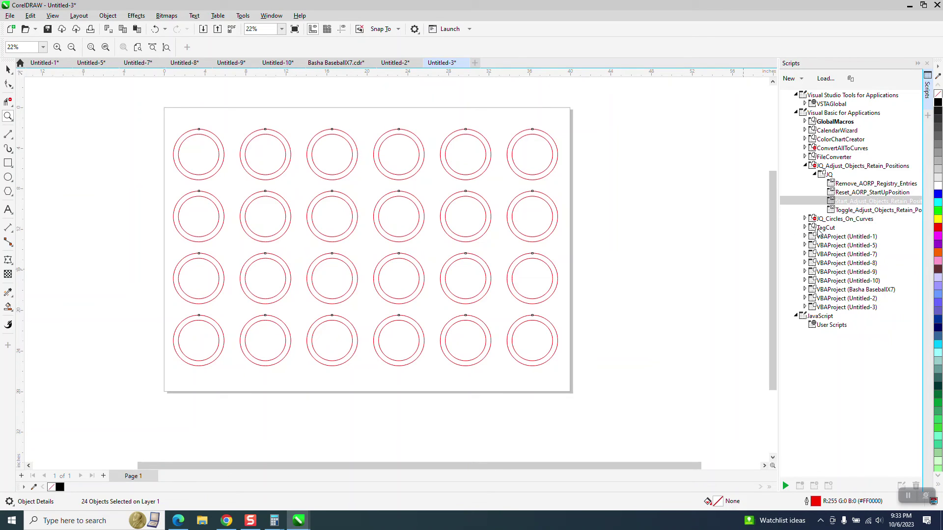
Step: In Chrome, open the YouTube channel page in a new tab from the bookmark
left_click(226, 522)
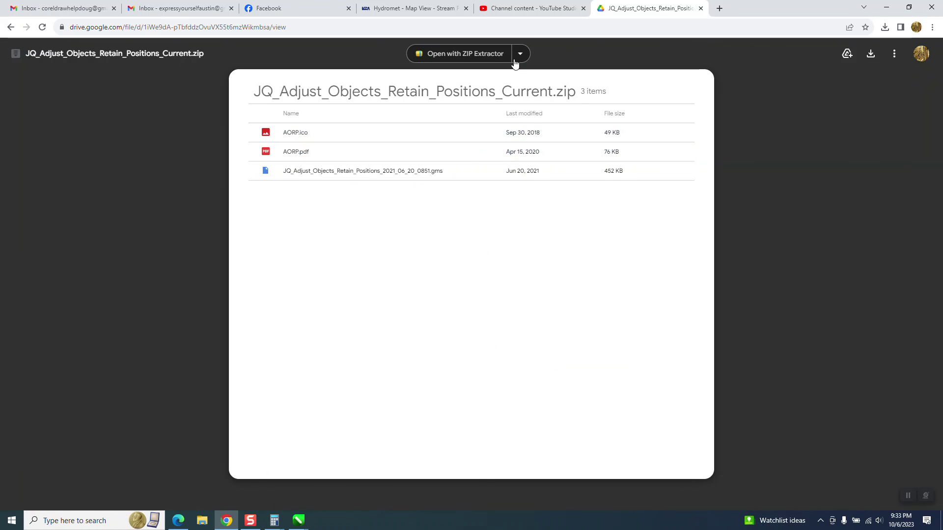
left_click(530, 11)
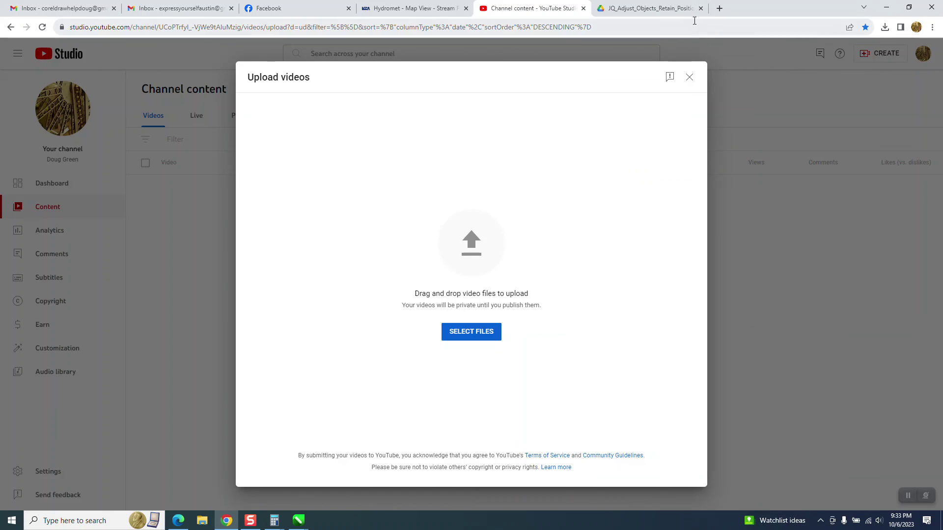
left_click(719, 9)
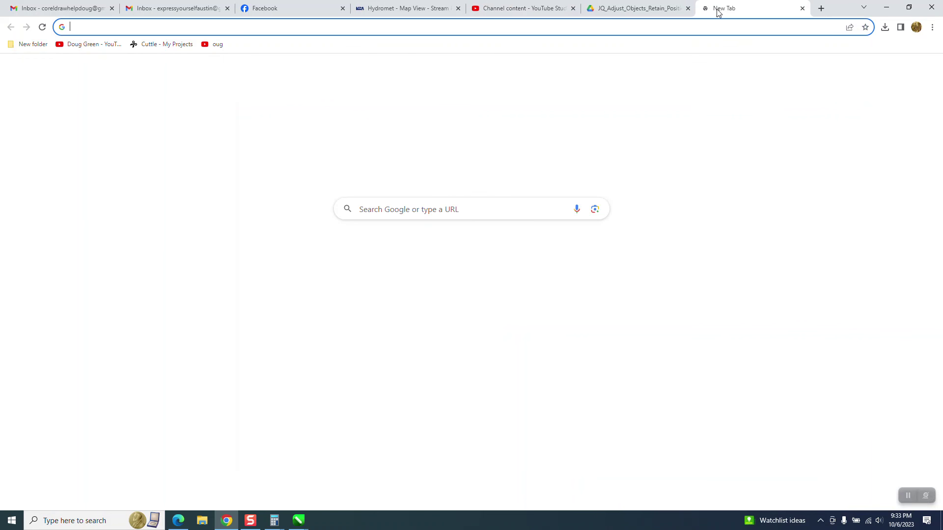
left_click(101, 44)
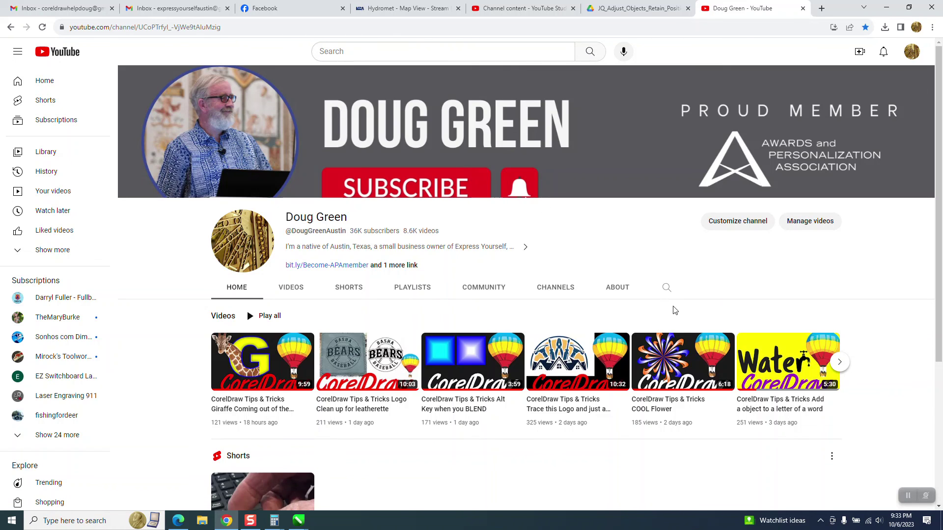
Step: Search the channel for 'tagcuts'
left_click(666, 288)
type("tag")
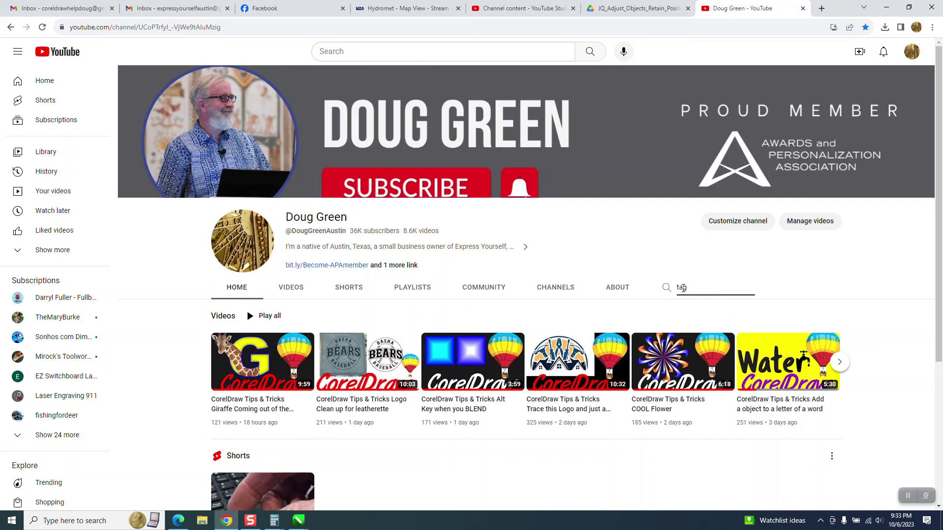
type("cuts")
key("Return")
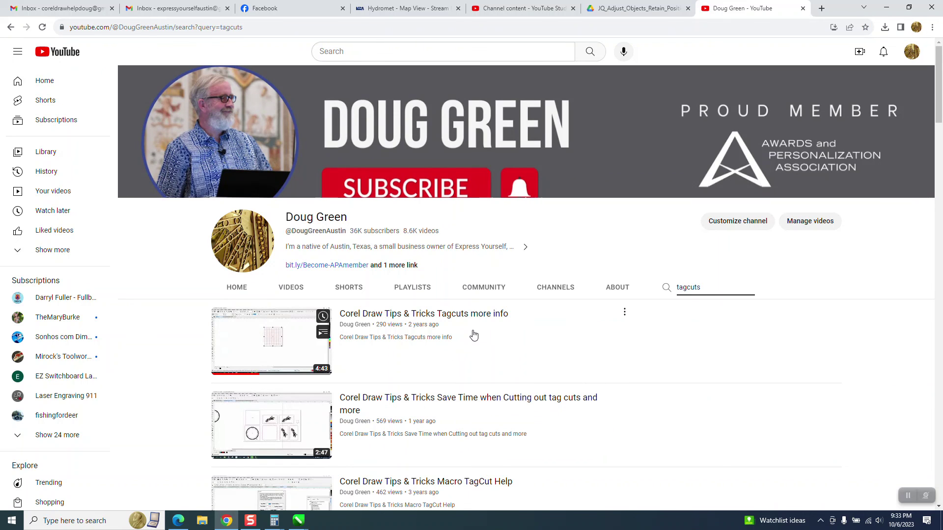